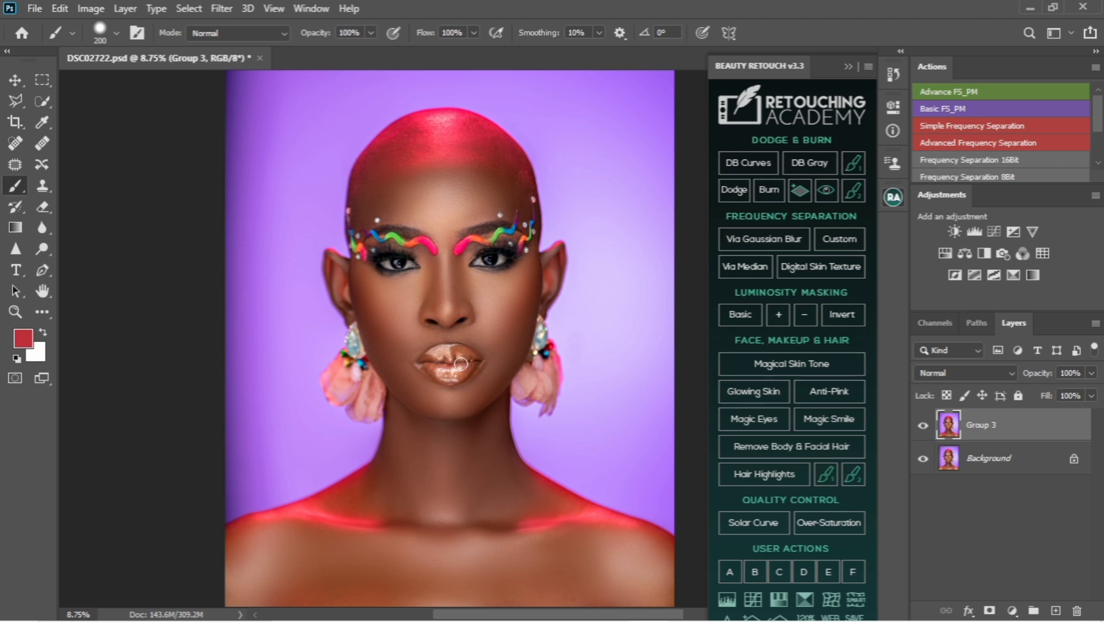
# Add a Solid Color fill layer in red #a5333d above Group 3
pyautogui.click(16, 81)
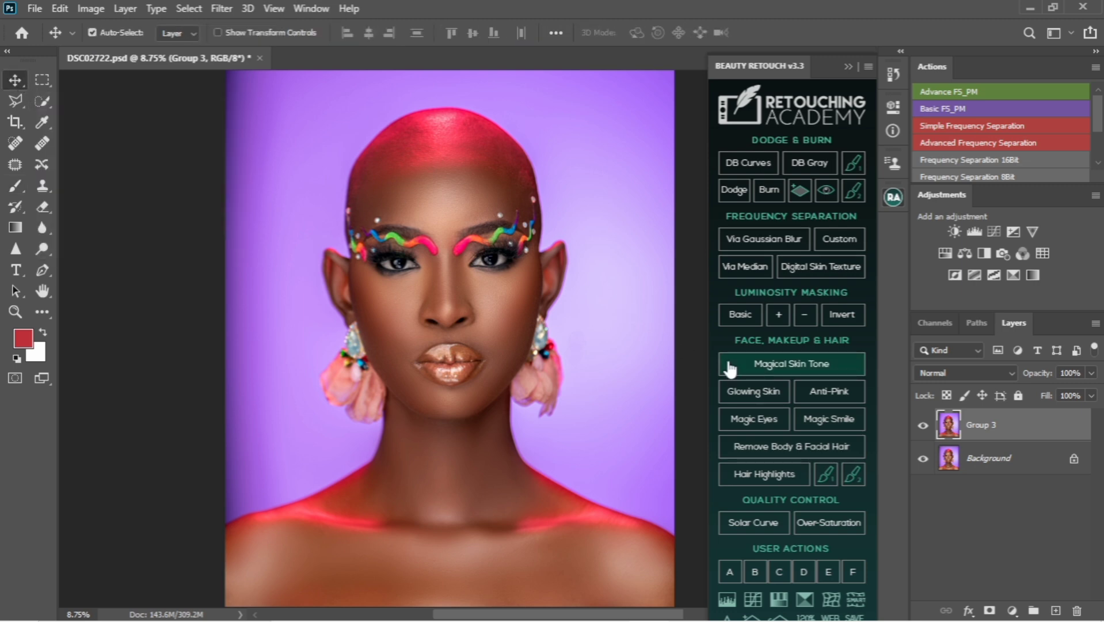
pyautogui.click(1011, 608)
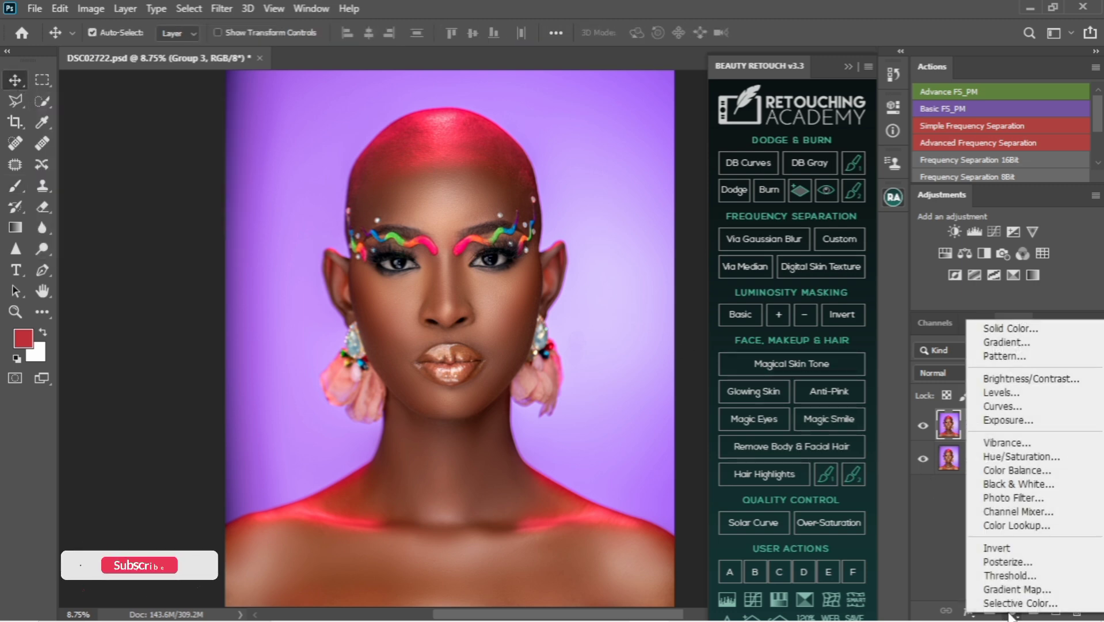
pyautogui.click(1017, 331)
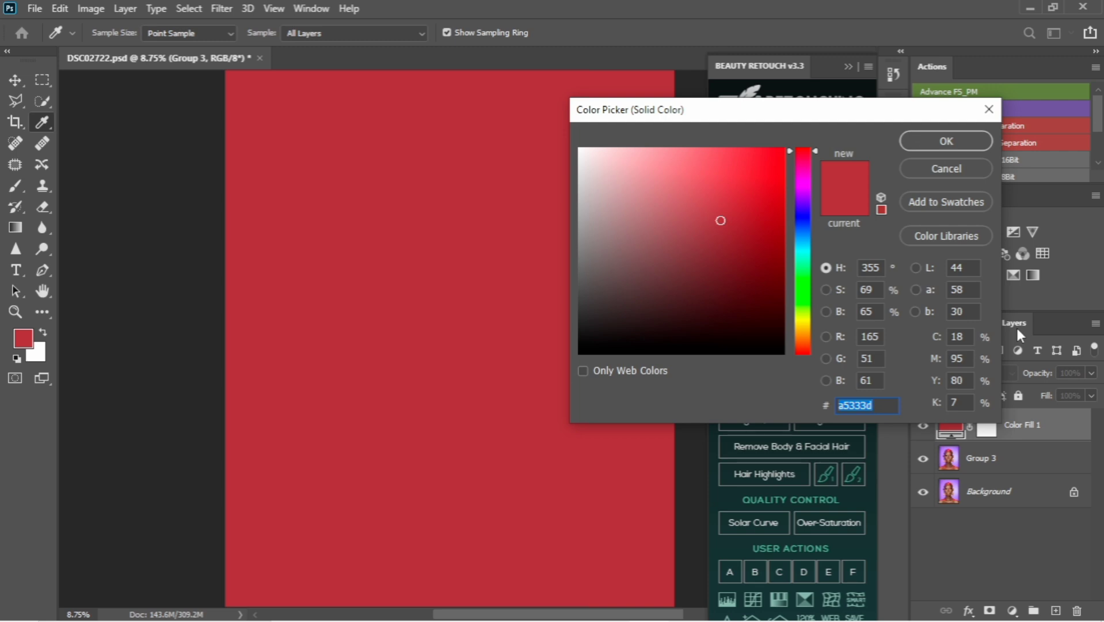
pyautogui.click(963, 144)
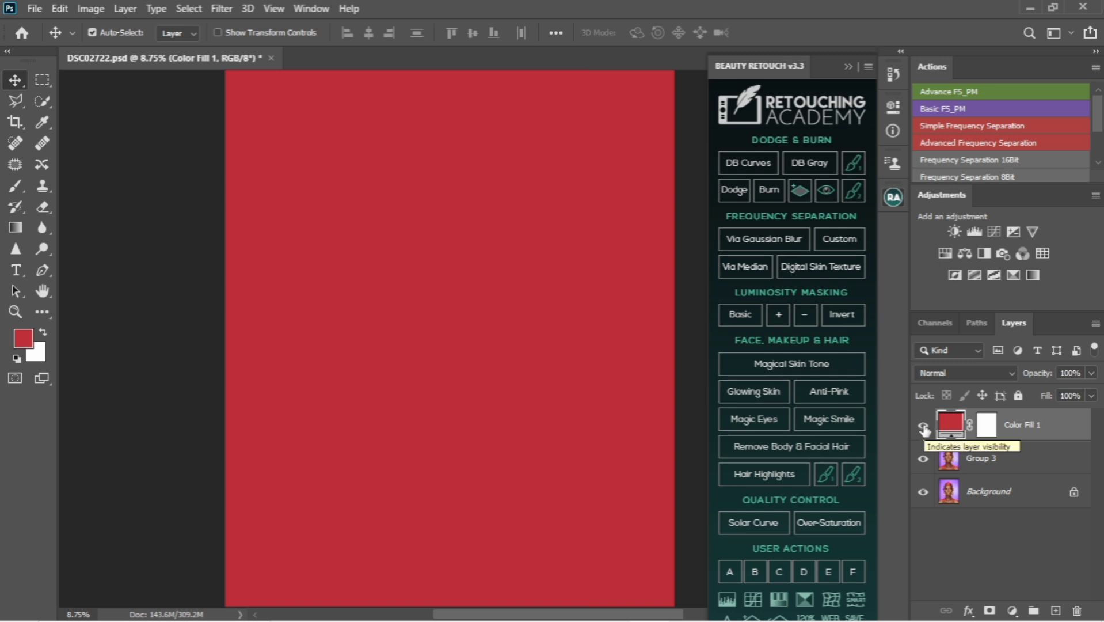
pyautogui.click(16, 102)
pyautogui.click(15, 80)
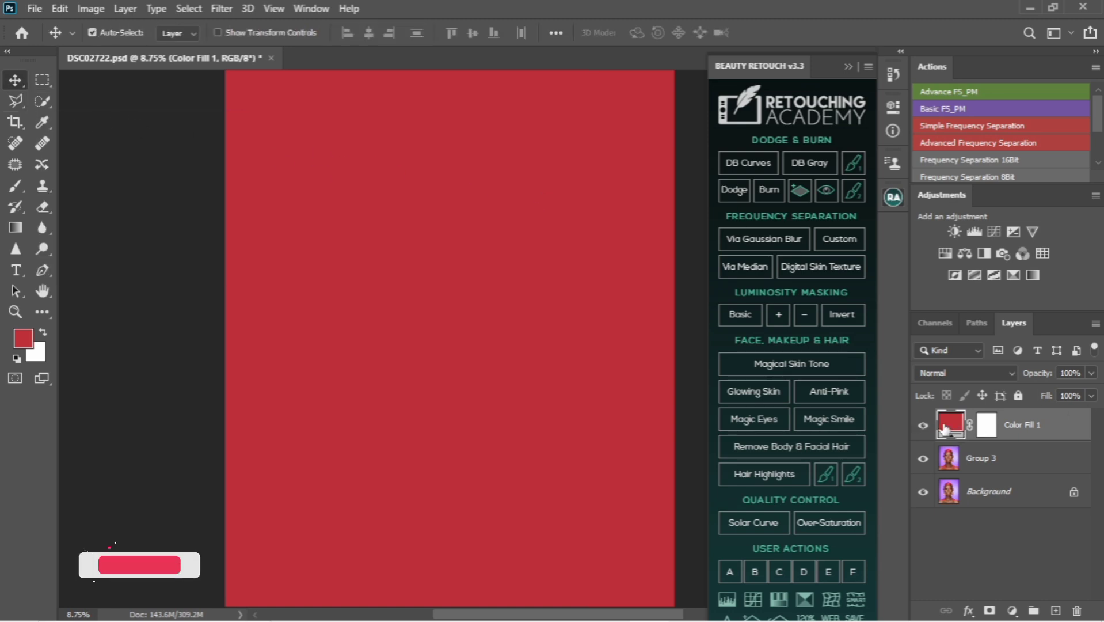
pyautogui.click(986, 427)
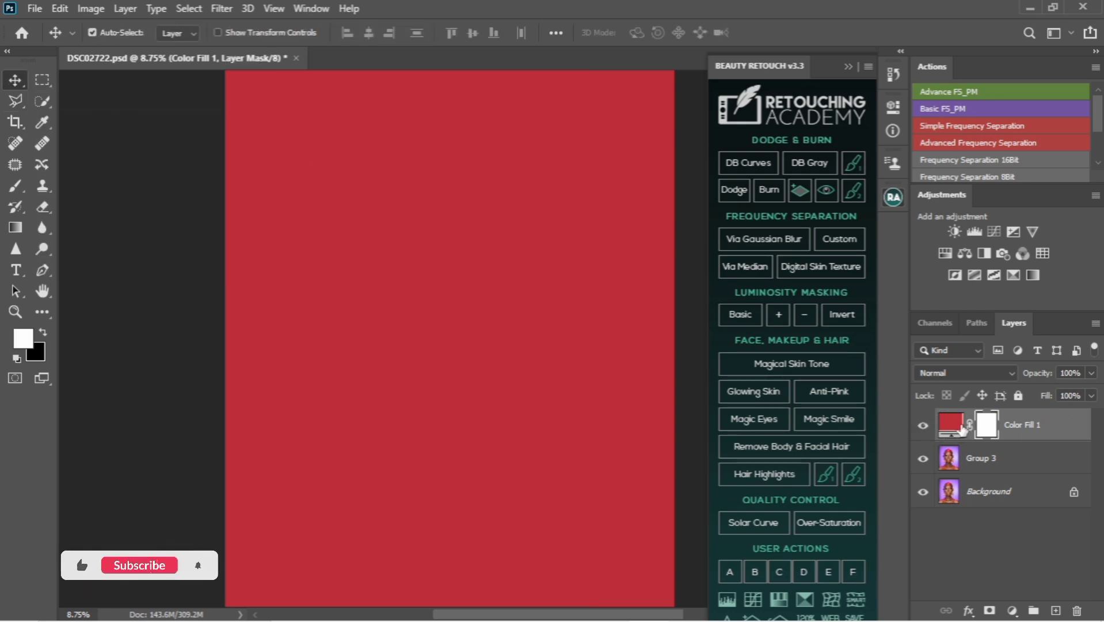
# Hide the colour fill layer, then open its colour for editing with the eyedropper sample size at 5 by 5 Average
pyautogui.click(924, 427)
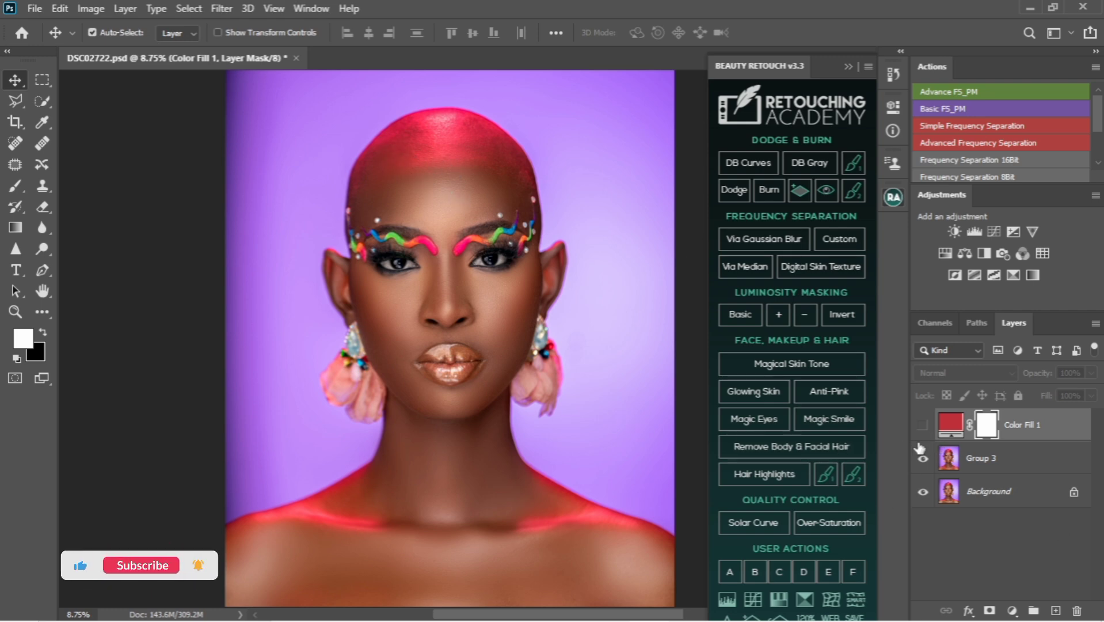
pyautogui.doubleClick(950, 426)
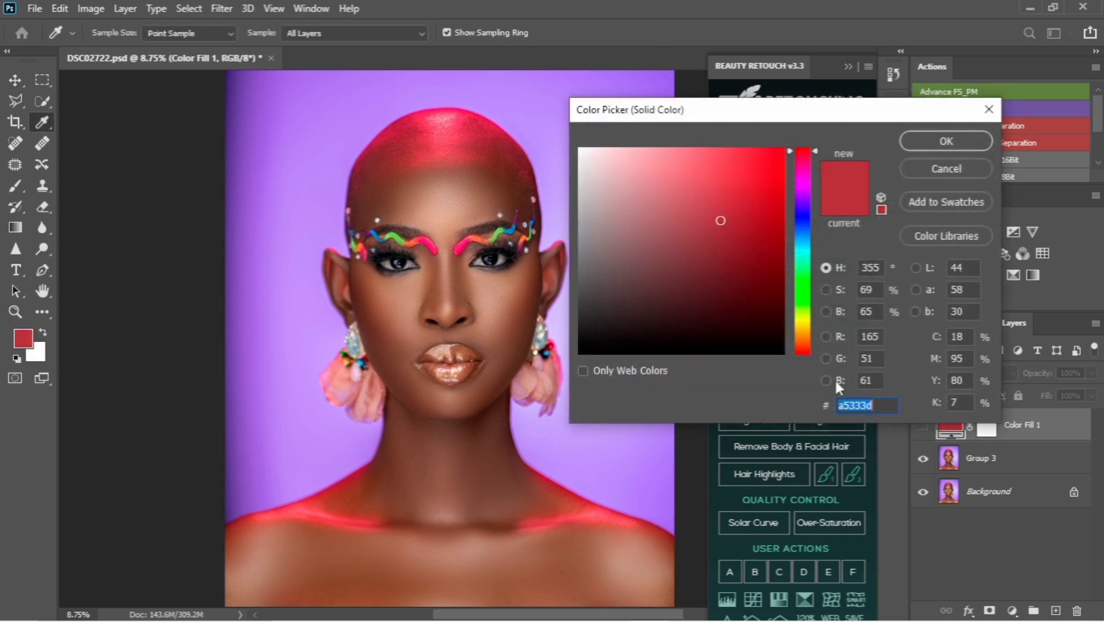
pyautogui.click(206, 35)
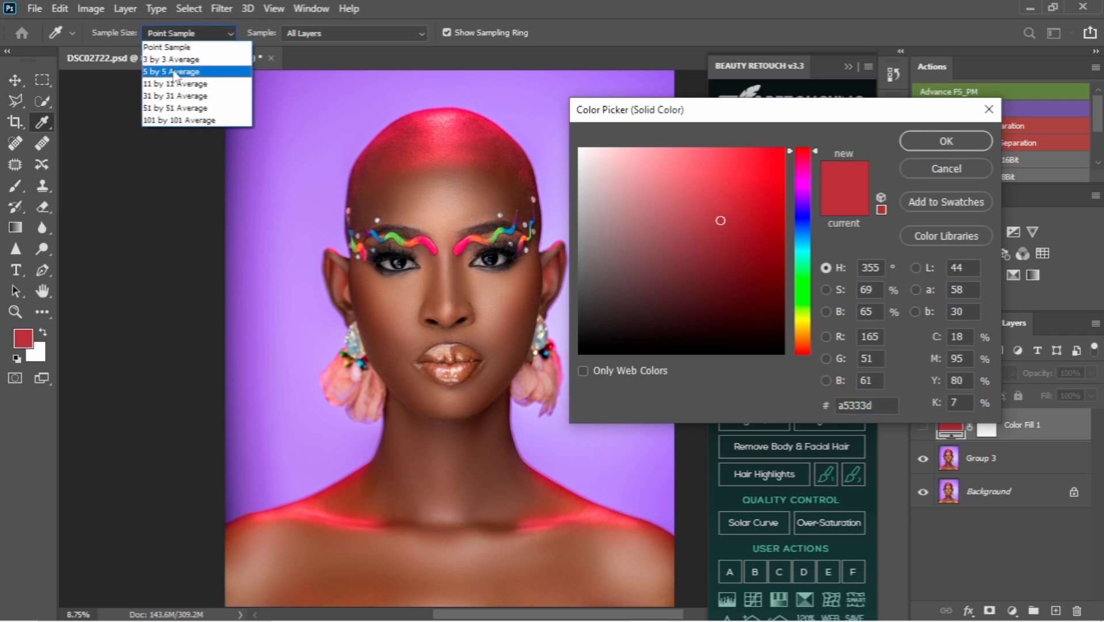
pyautogui.click(175, 72)
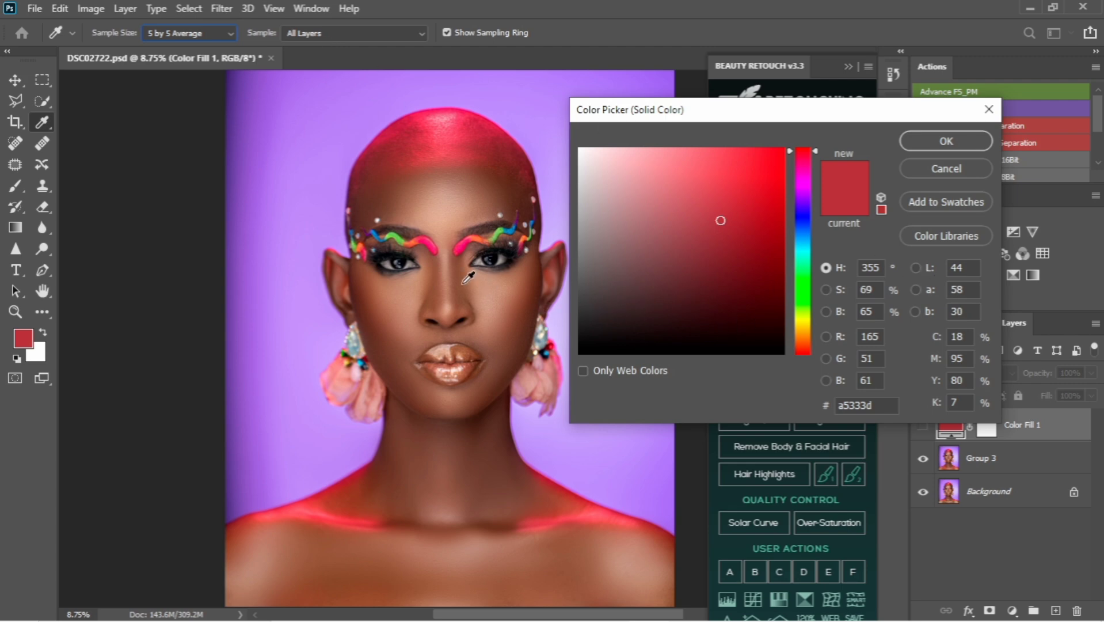
# Sample a mid-tone brown (#7a4532) from the cheek skin below the eye as the fill layer's colour
pyautogui.hotkey('ctrl', '+')
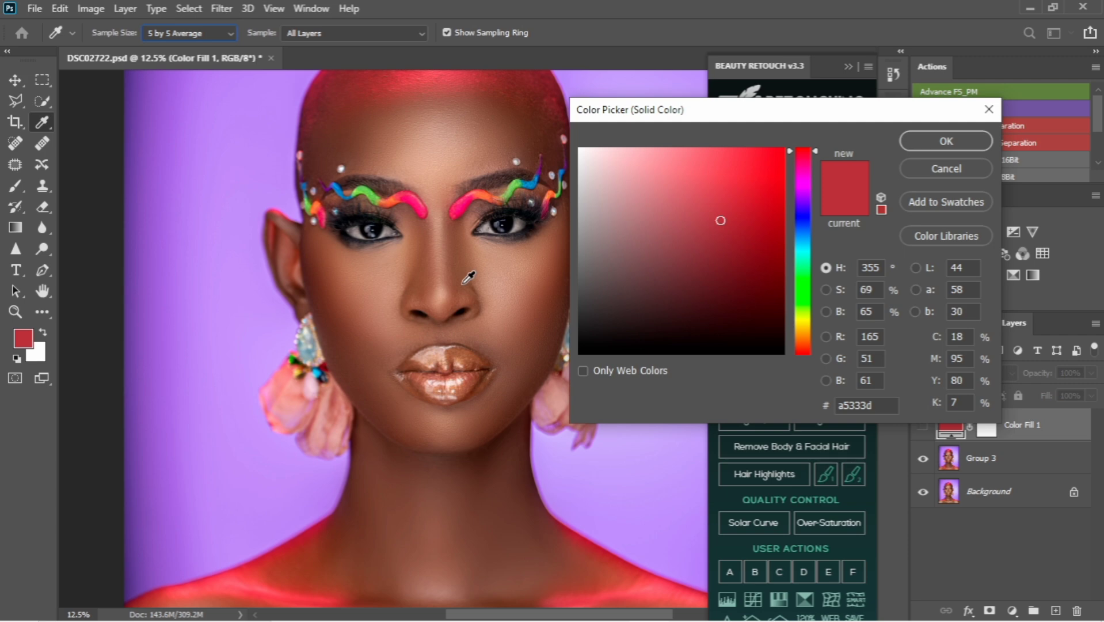
pyautogui.hotkey('ctrl', '+')
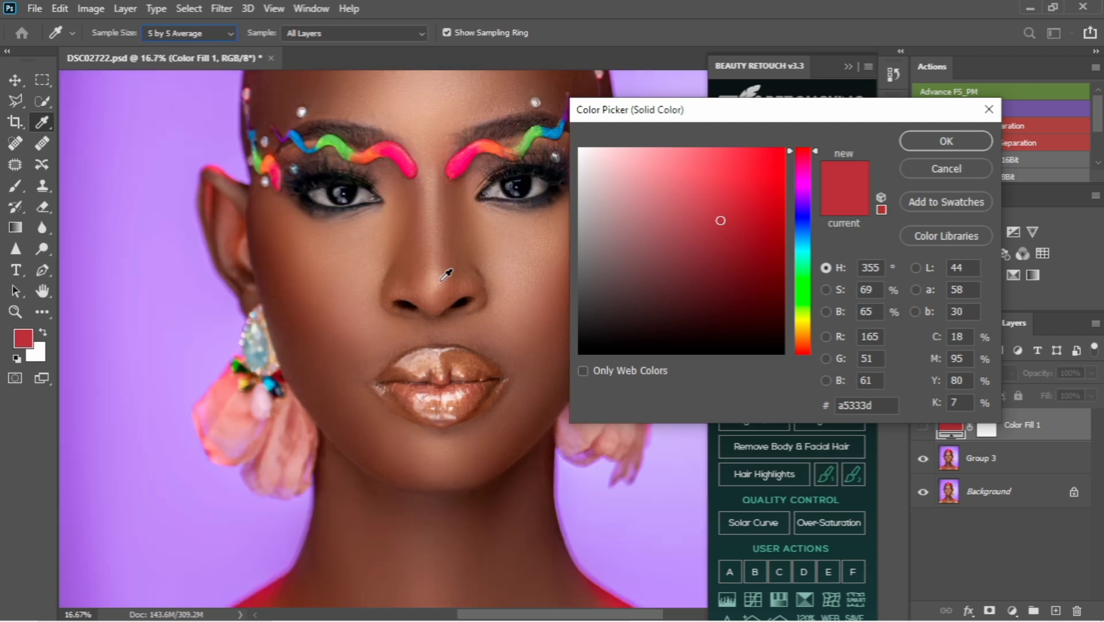
pyautogui.hscroll(3, 449, 271)
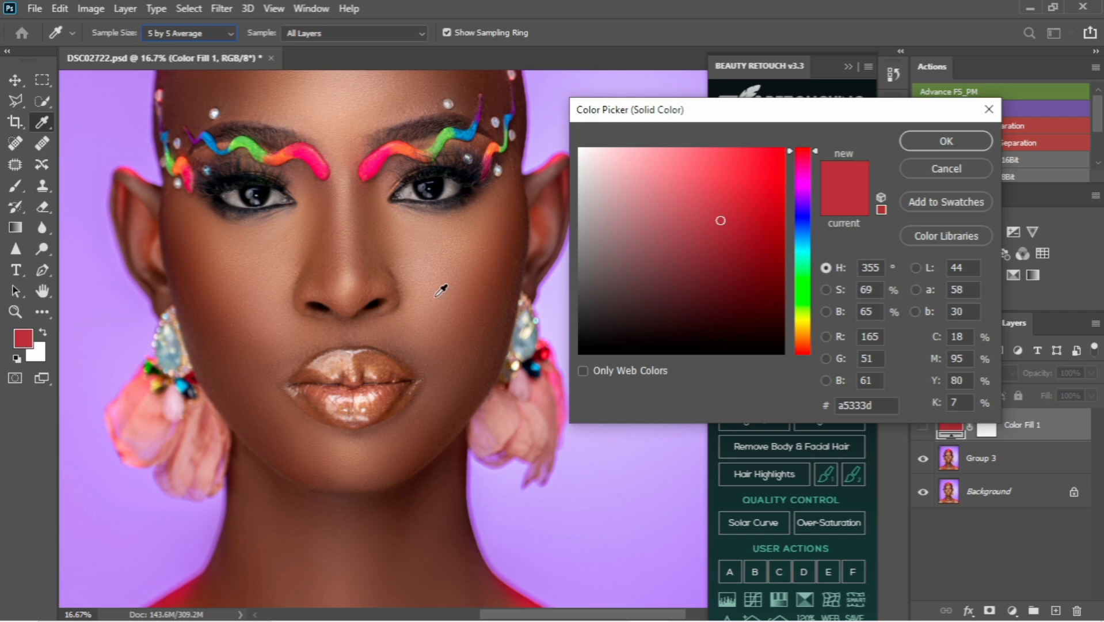
pyautogui.moveTo(382, 269); pyautogui.dragTo(388, 316)
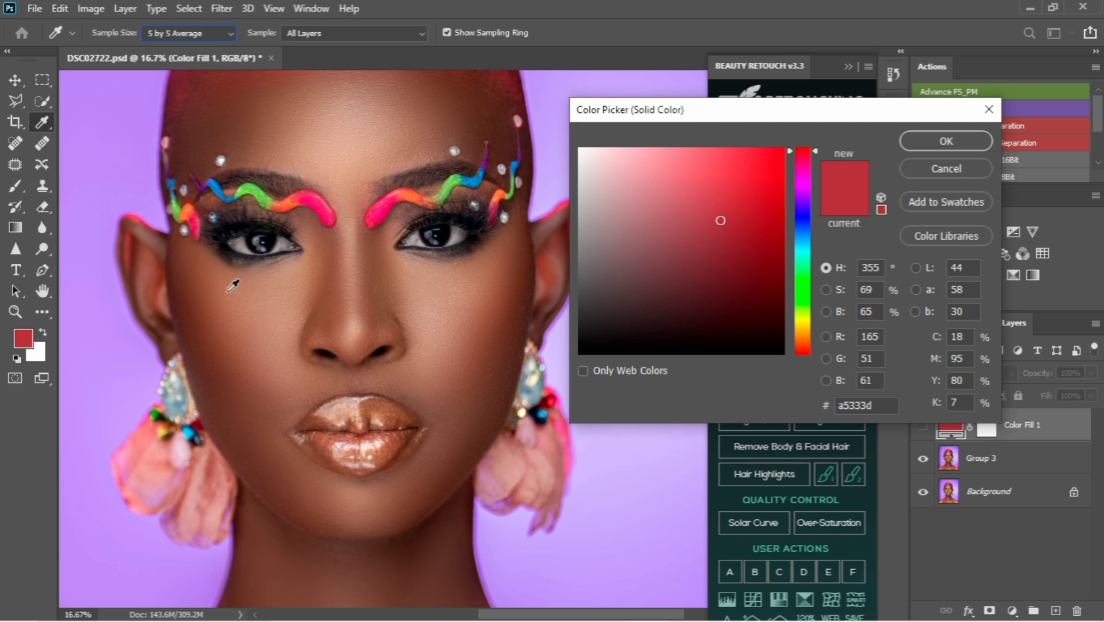
pyautogui.click(198, 282)
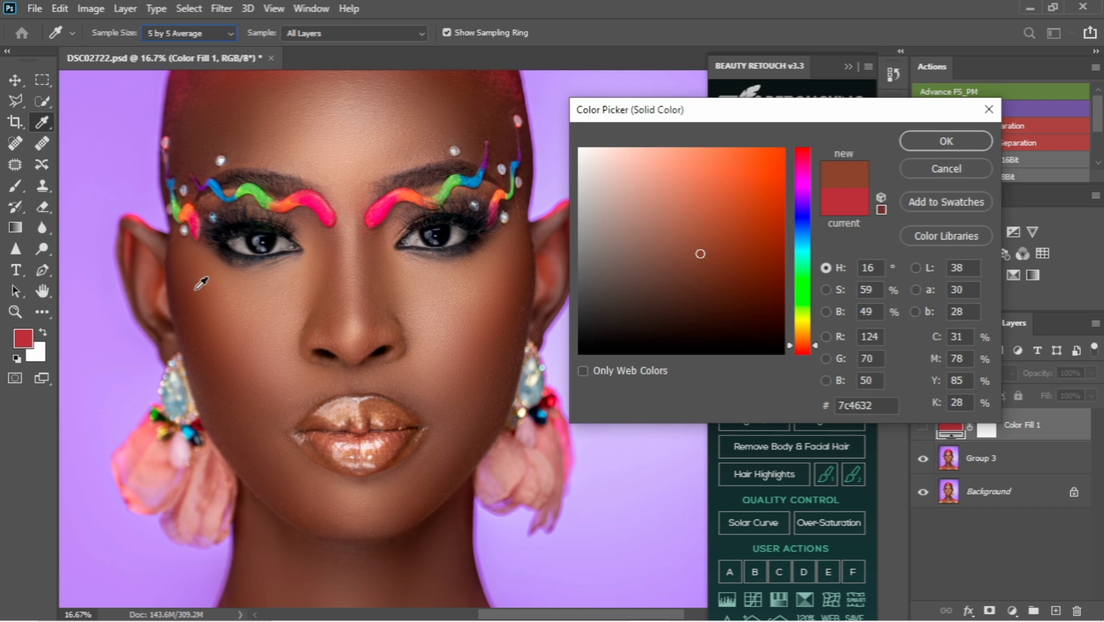
pyautogui.click(195, 284)
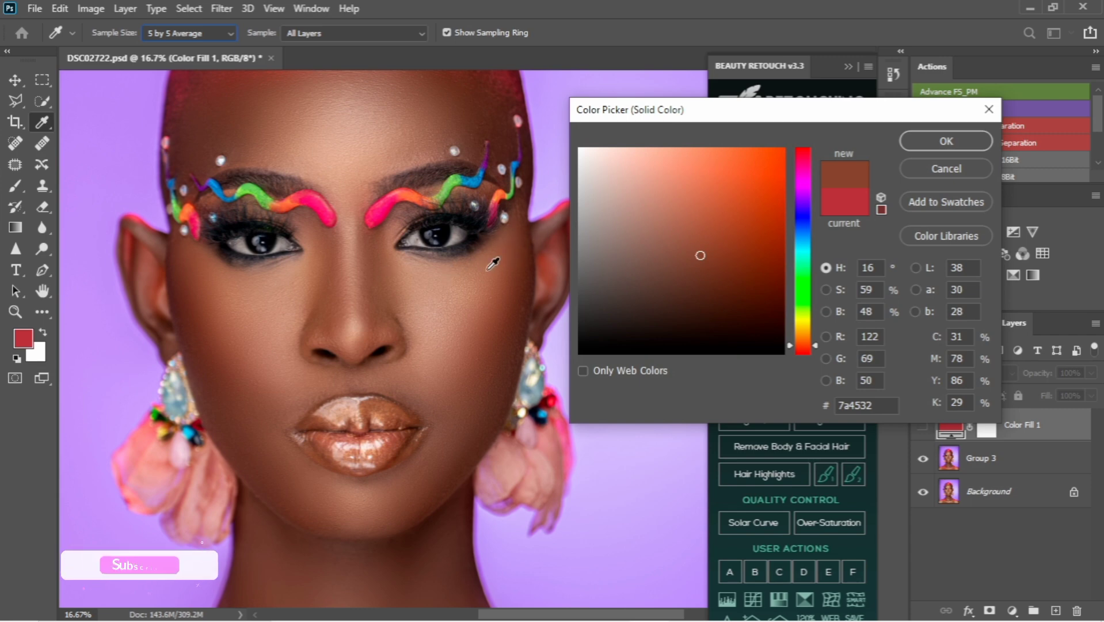
pyautogui.click(928, 140)
# Show the brown fill layer again and set its blend mode to Color
pyautogui.keyDown('alt'); pyautogui.scroll(-3, 501, 233); pyautogui.keyUp('alt')
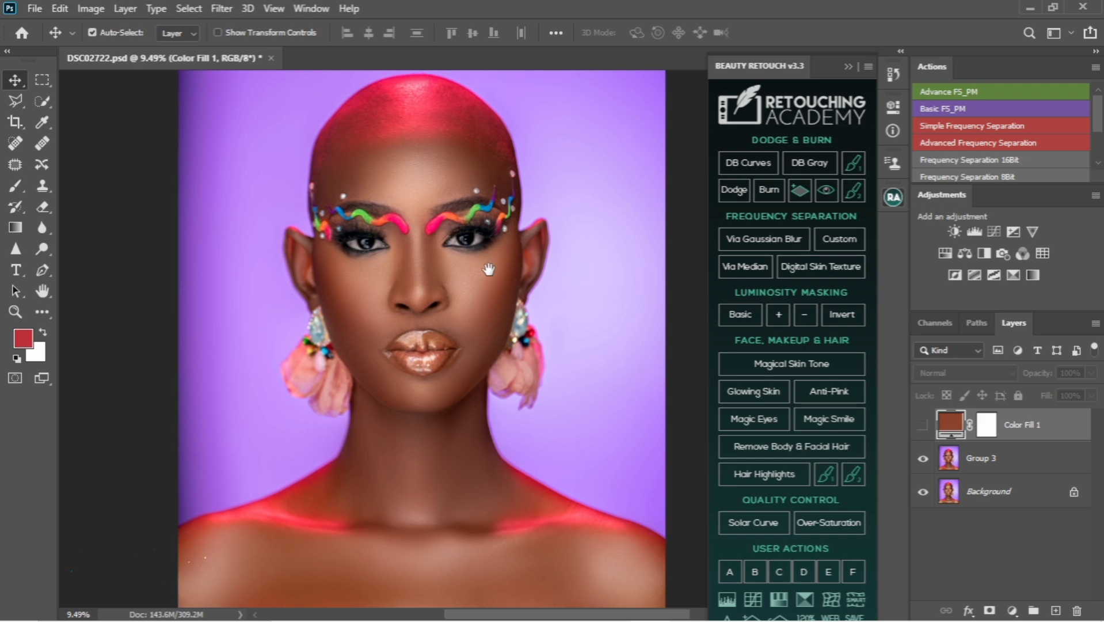
pyautogui.click(923, 429)
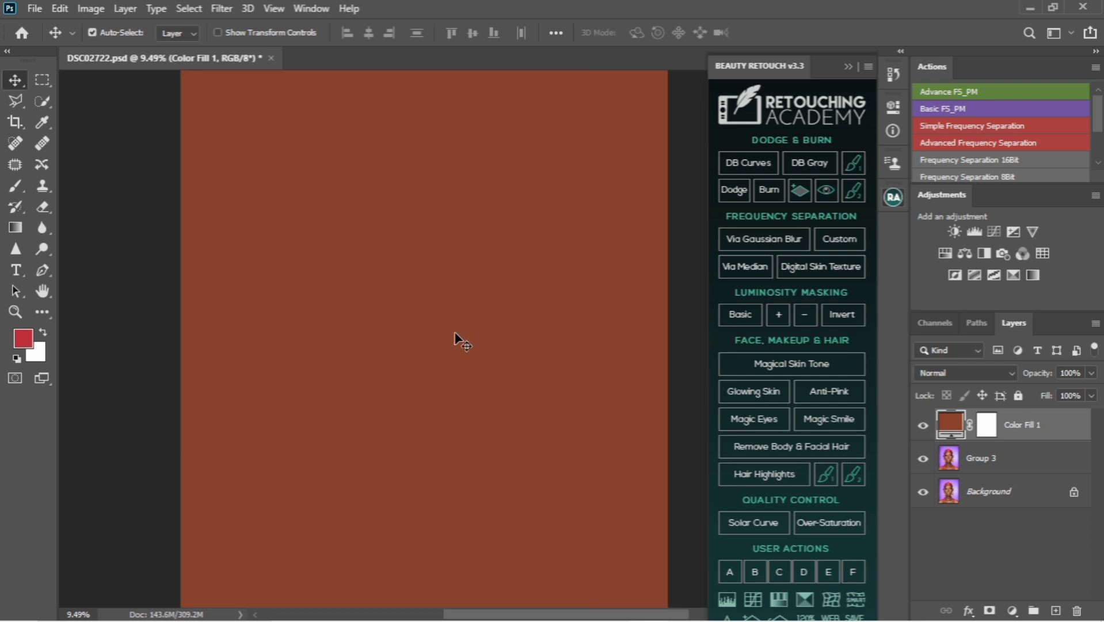
pyautogui.scroll(-1, 462, 344)
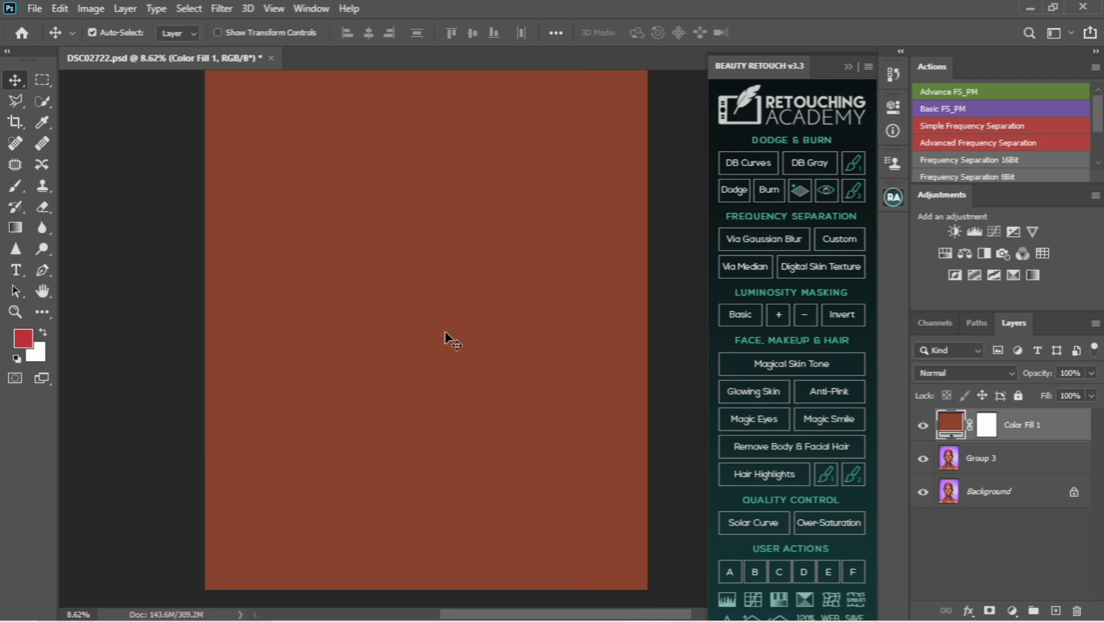
pyautogui.click(933, 373)
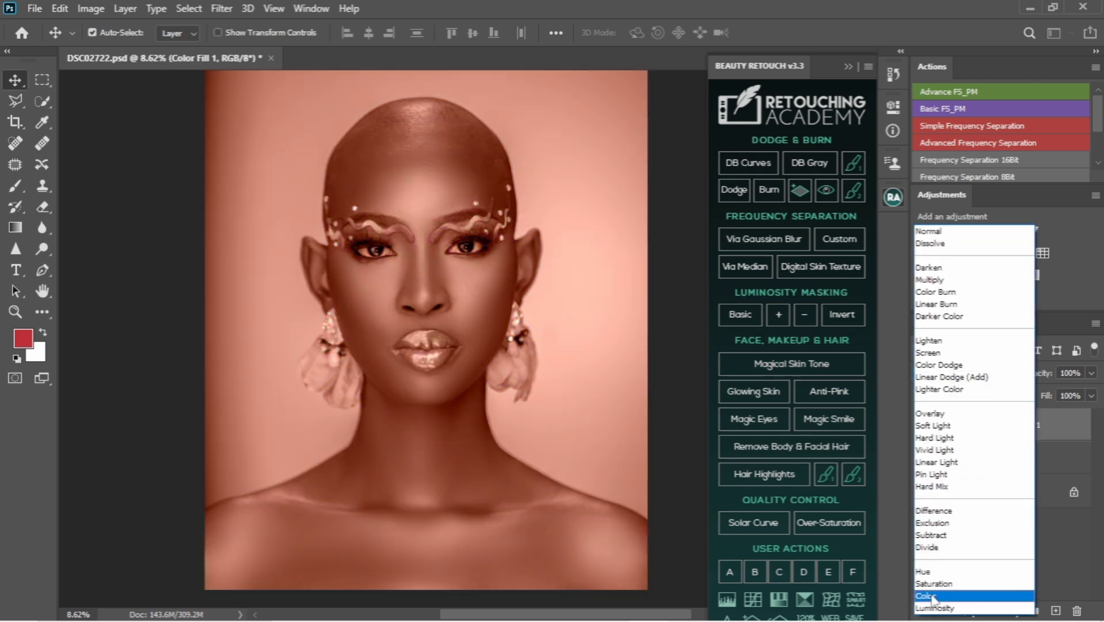
pyautogui.click(932, 596)
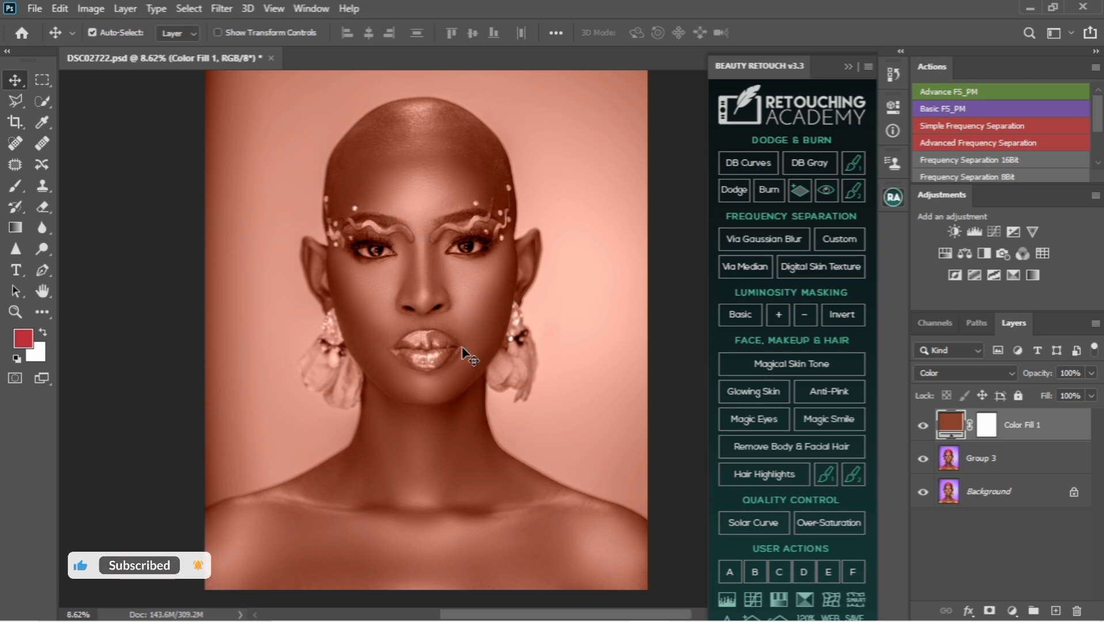
# Invert the colour fill layer's mask to black to hide the effect
pyautogui.click(988, 433)
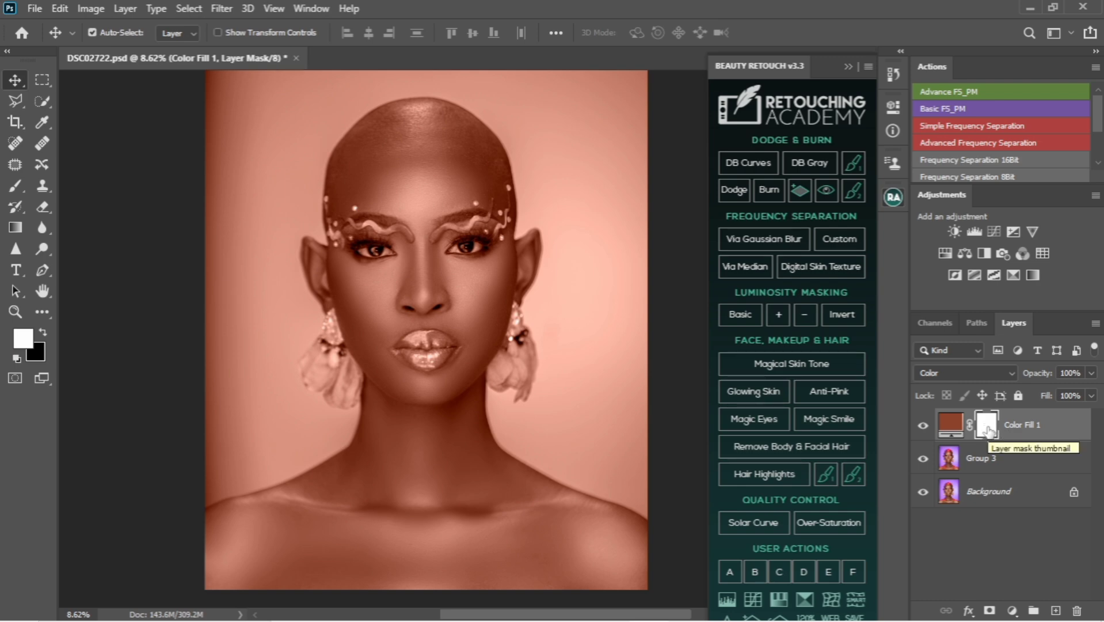
pyautogui.moveTo(988, 431); pyautogui.dragTo(990, 431)
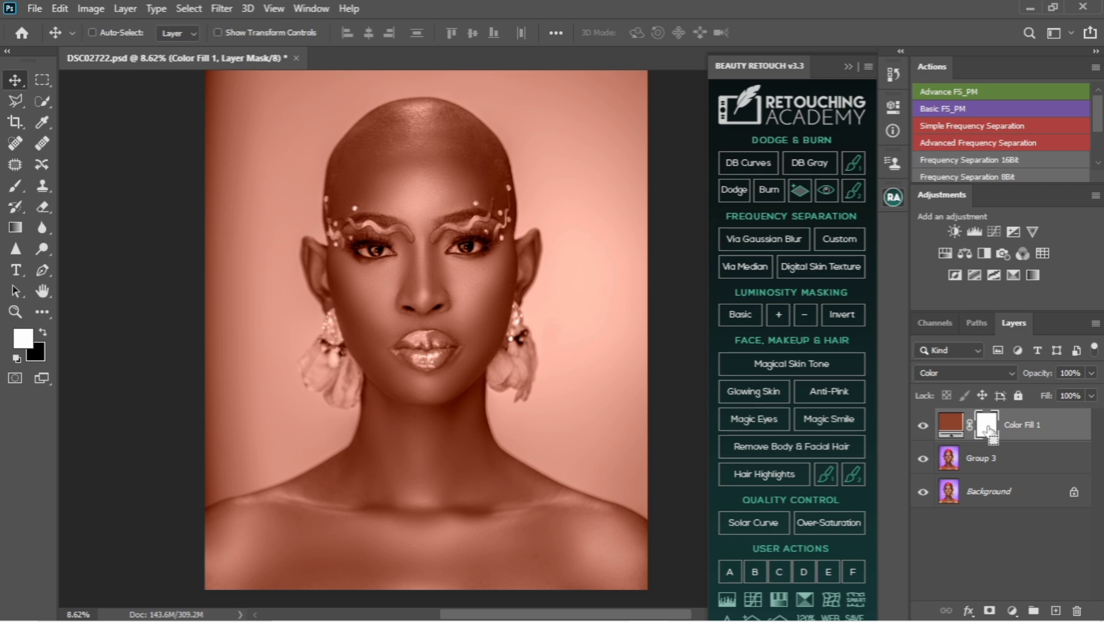
pyautogui.hotkey('ctrl', 'i')
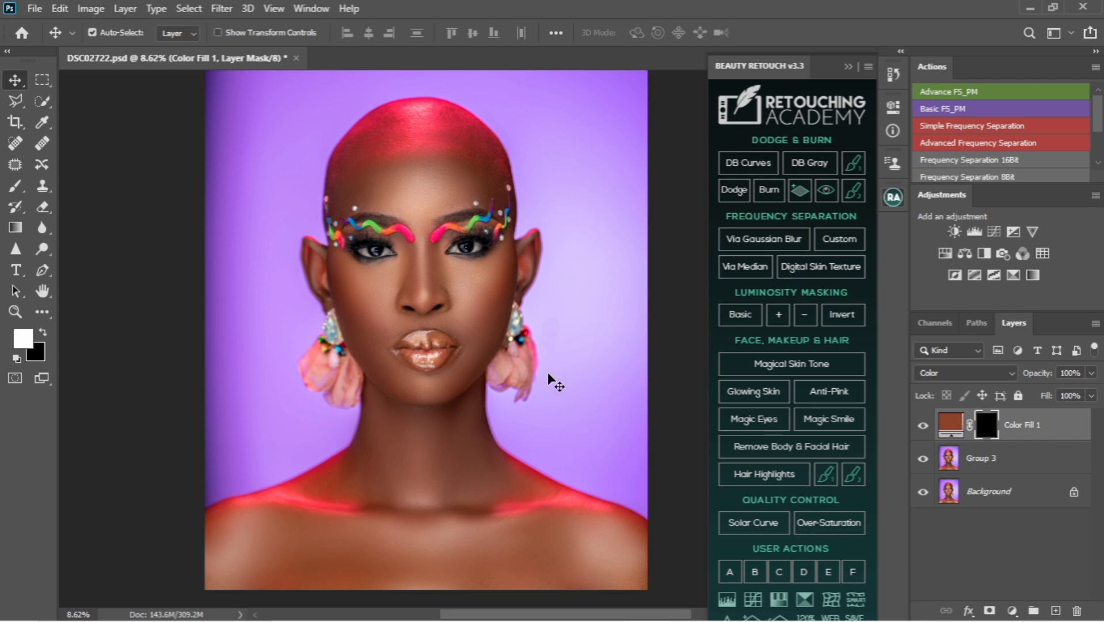
# Set up the Brush tool with a size of 259 px and a hardness of 50%
pyautogui.click(17, 190)
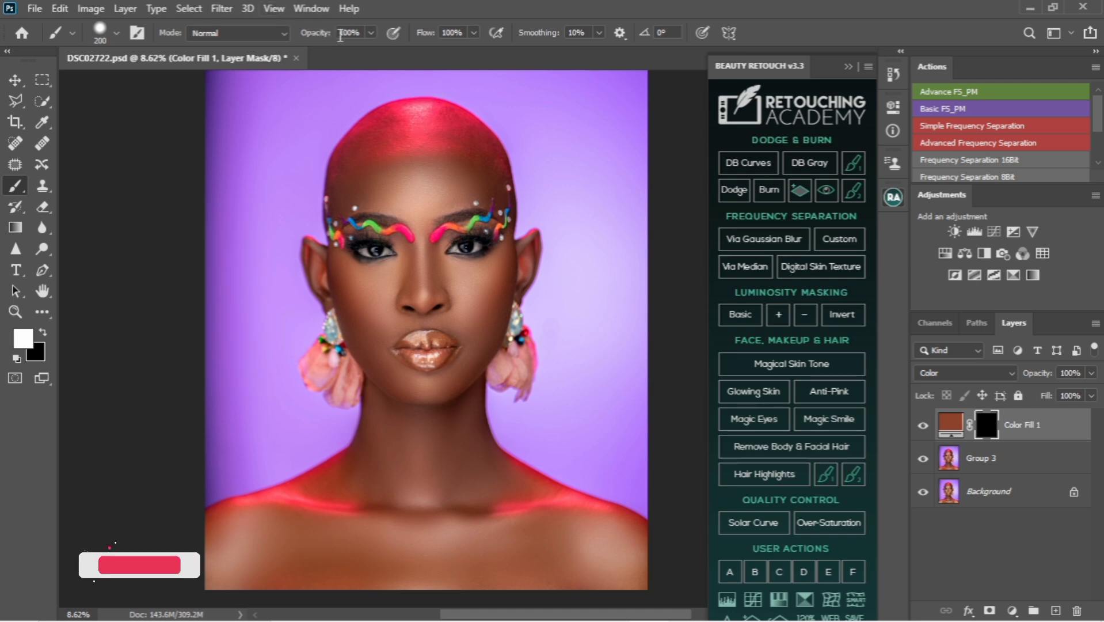
pyautogui.rightClick(461, 281)
pyautogui.moveTo(619, 316); pyautogui.dragTo(623, 316)
pyautogui.click(622, 339)
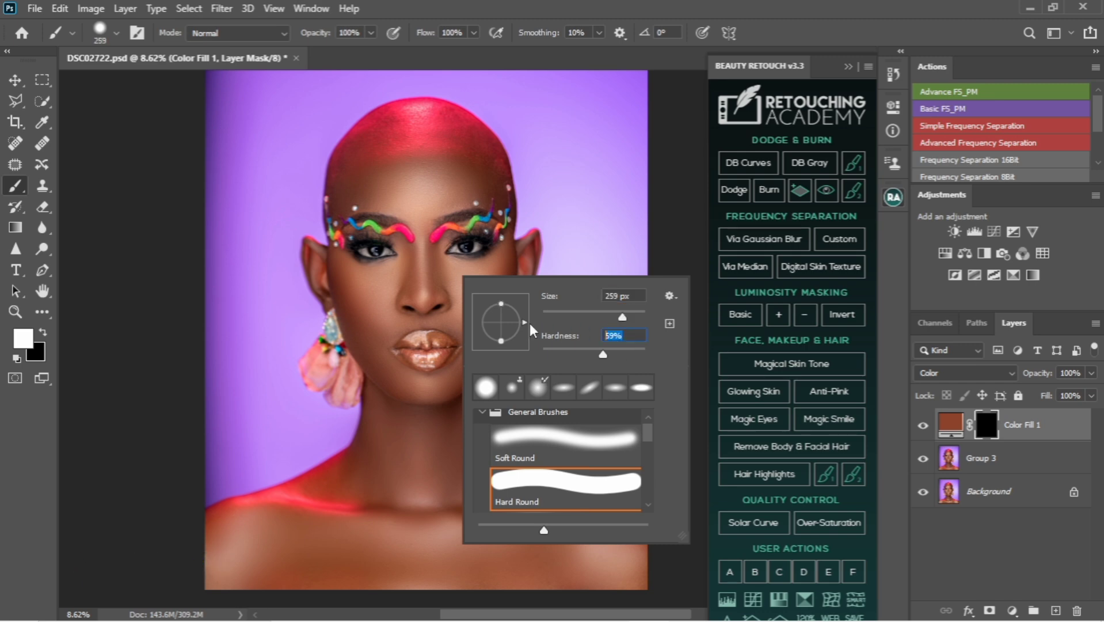
pyautogui.write('50')
pyautogui.press('Return')
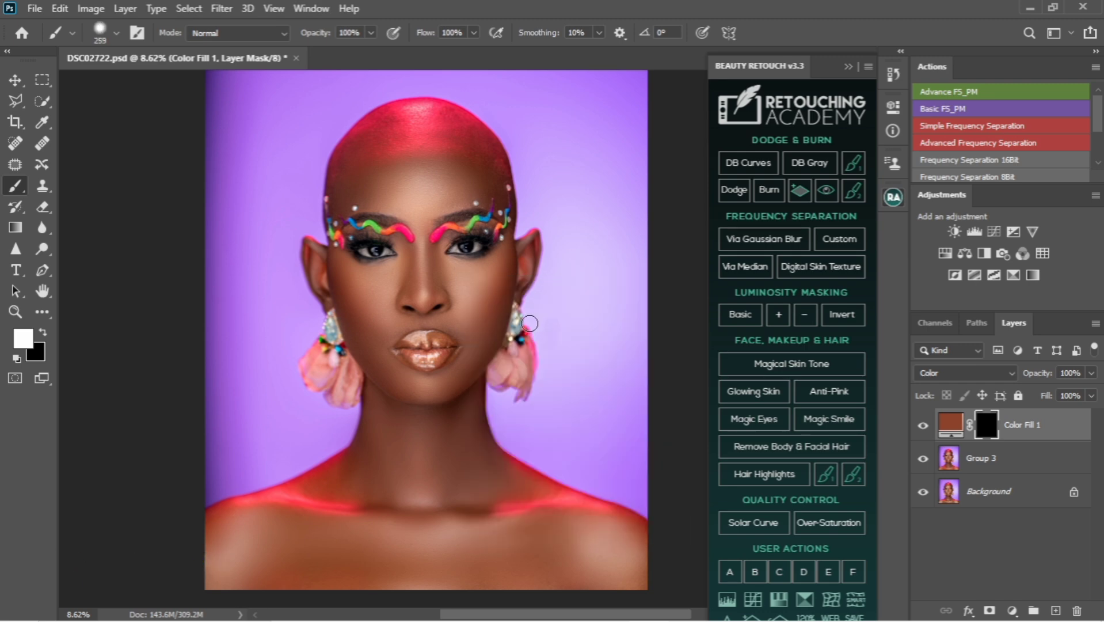
# Paint white on the fill layer's mask over the head, face, neck, shoulders and chest, enlarging the brush to 800 px and checking gaps with the mask overlay
pyautogui.press(']')
pyautogui.press(']')
pyautogui.press(']')
pyautogui.press(']')
pyautogui.press(']')
pyautogui.press(']')
pyautogui.press(']')
pyautogui.press(']')
pyautogui.moveTo(453, 294)
pyautogui.mouseDown()
pyautogui.moveTo(388, 298)
pyautogui.moveTo(367, 336)
pyautogui.mouseUp()
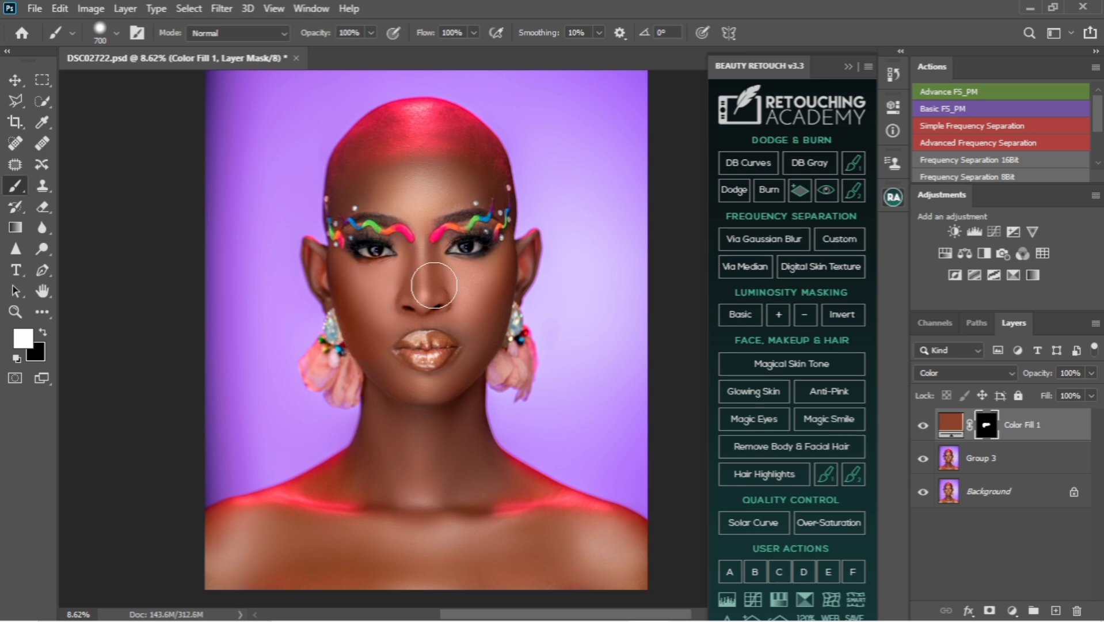
pyautogui.moveTo(422, 266)
pyautogui.mouseDown()
pyautogui.moveTo(420, 204)
pyautogui.moveTo(374, 207)
pyautogui.moveTo(364, 243)
pyautogui.moveTo(354, 208)
pyautogui.moveTo(351, 226)
pyautogui.moveTo(390, 249)
pyautogui.moveTo(433, 222)
pyautogui.moveTo(466, 249)
pyautogui.moveTo(486, 236)
pyautogui.moveTo(454, 243)
pyautogui.moveTo(442, 229)
pyautogui.moveTo(492, 217)
pyautogui.moveTo(484, 158)
pyautogui.mouseUp()
pyautogui.moveTo(477, 147)
pyautogui.mouseDown()
pyautogui.moveTo(449, 123)
pyautogui.moveTo(405, 122)
pyautogui.moveTo(367, 146)
pyautogui.moveTo(351, 187)
pyautogui.moveTo(439, 148)
pyautogui.moveTo(433, 173)
pyautogui.mouseUp()
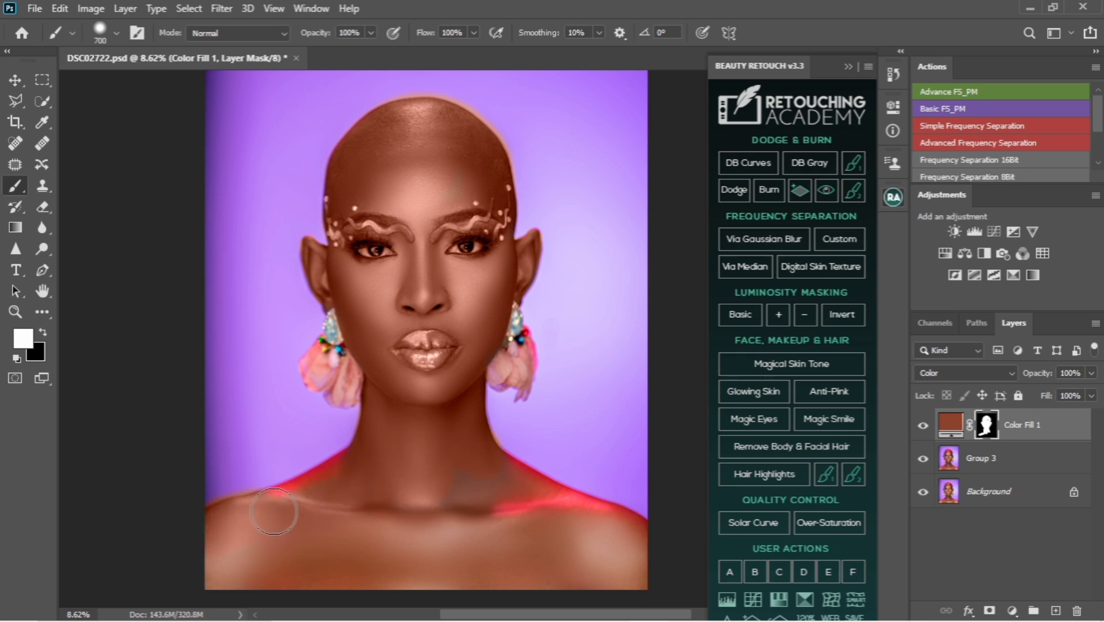
pyautogui.moveTo(274, 511)
pyautogui.mouseDown()
pyautogui.moveTo(348, 473)
pyautogui.moveTo(436, 495)
pyautogui.moveTo(495, 474)
pyautogui.moveTo(517, 493)
pyautogui.mouseUp()
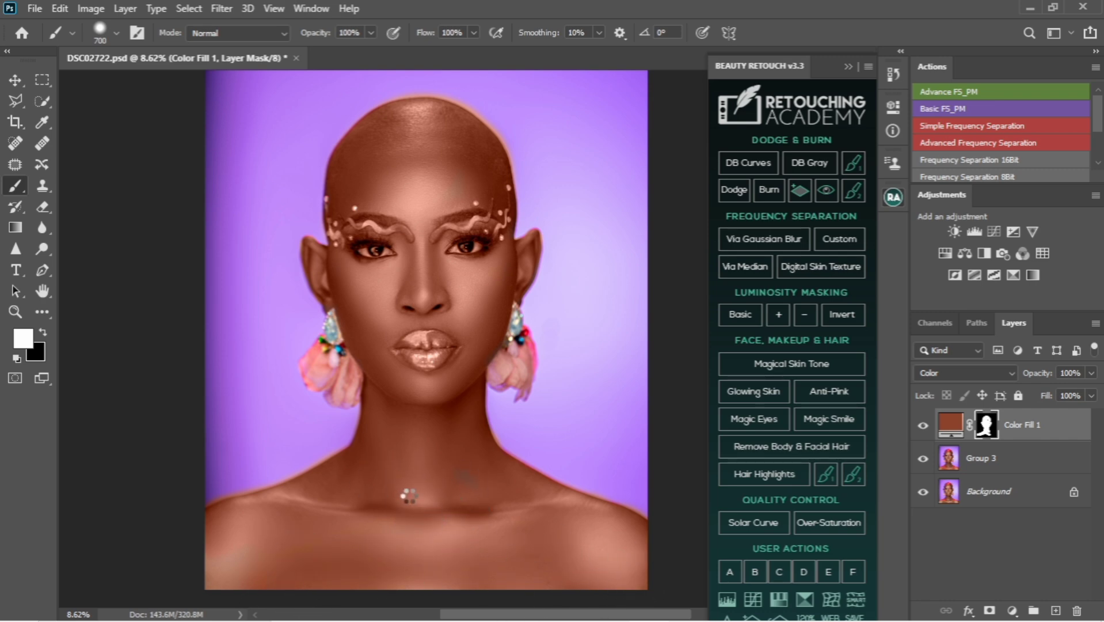
pyautogui.press(']')
pyautogui.press('\\')
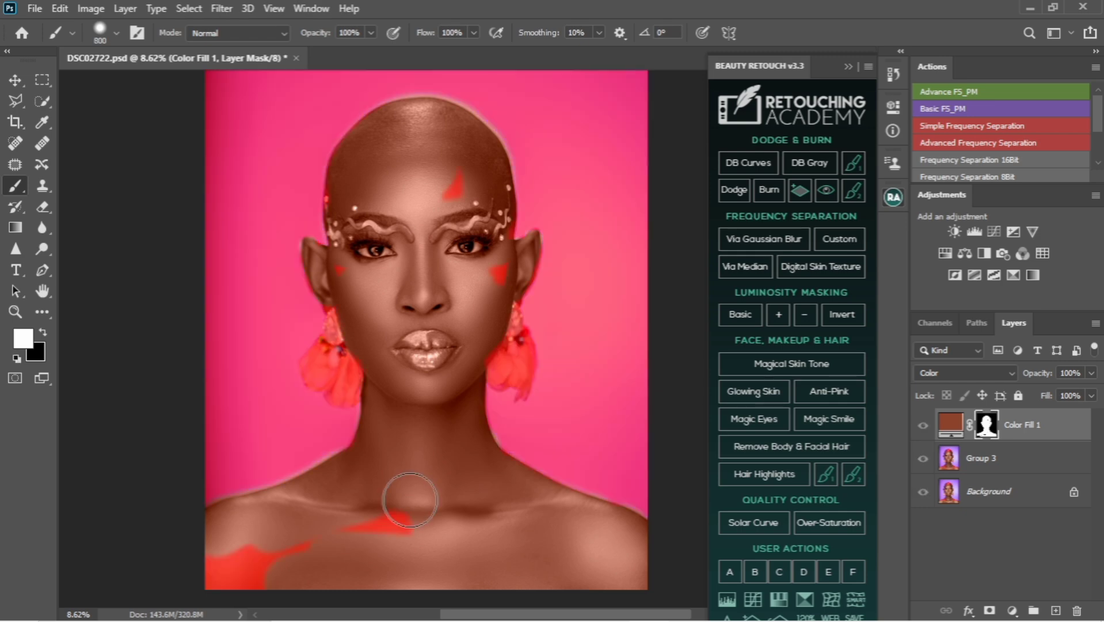
pyautogui.press('\\')
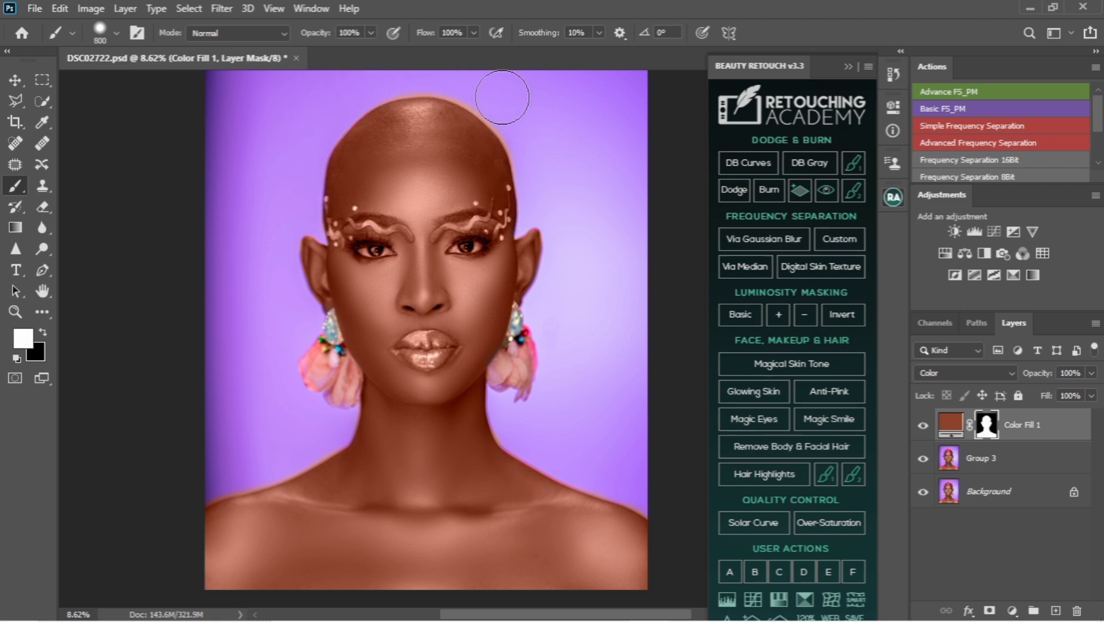
# Load the saved "skin" channel as a new selection
pyautogui.click(42, 102)
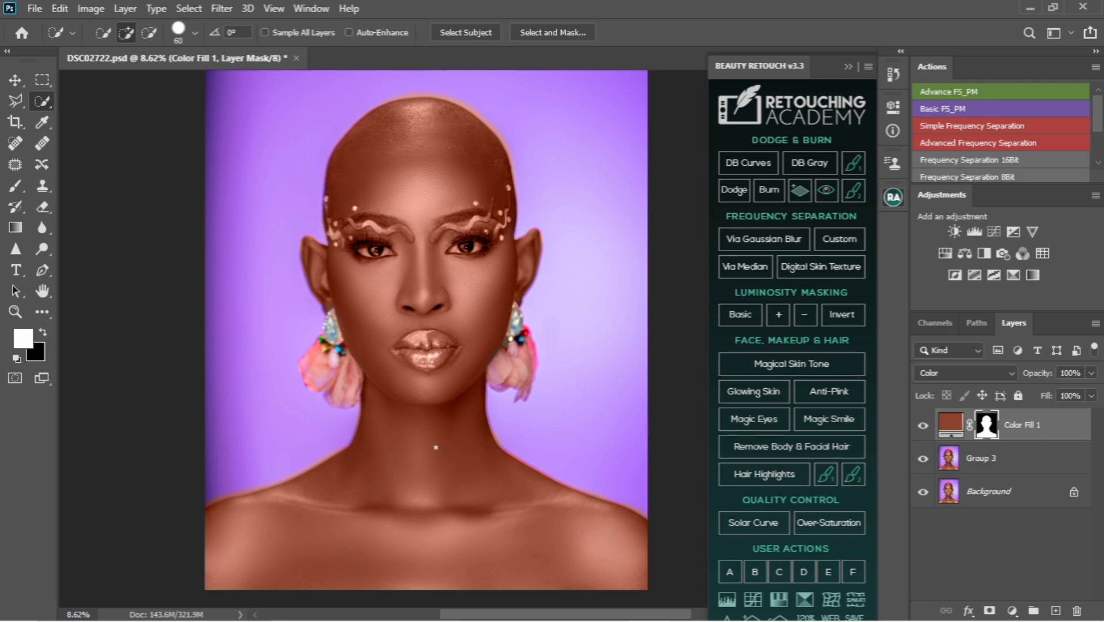
pyautogui.rightClick(435, 448)
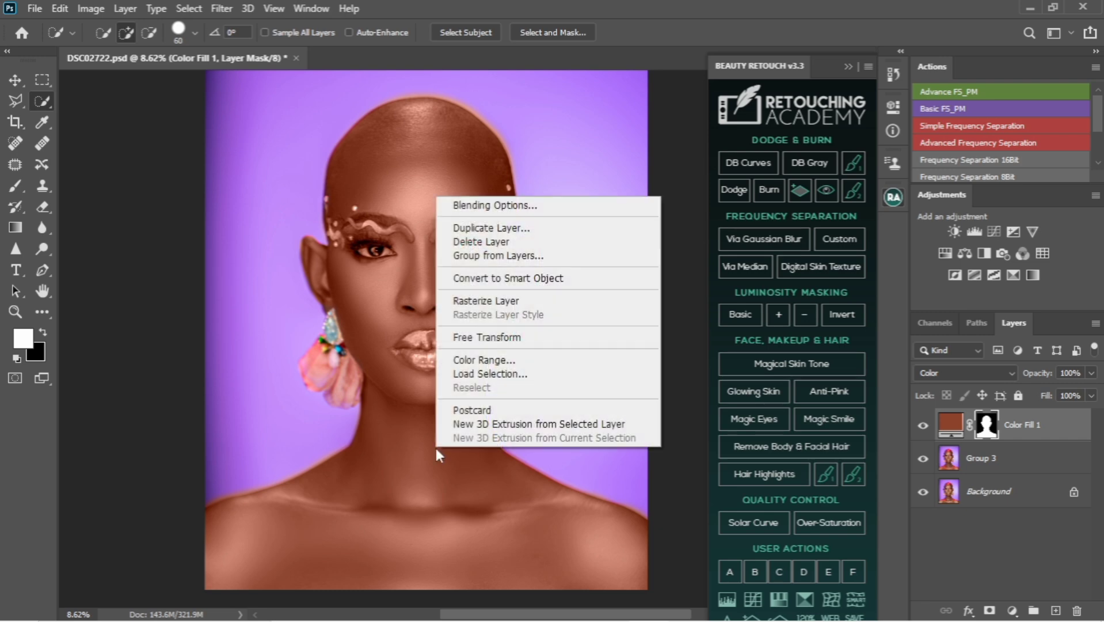
pyautogui.click(468, 373)
pyautogui.click(553, 185)
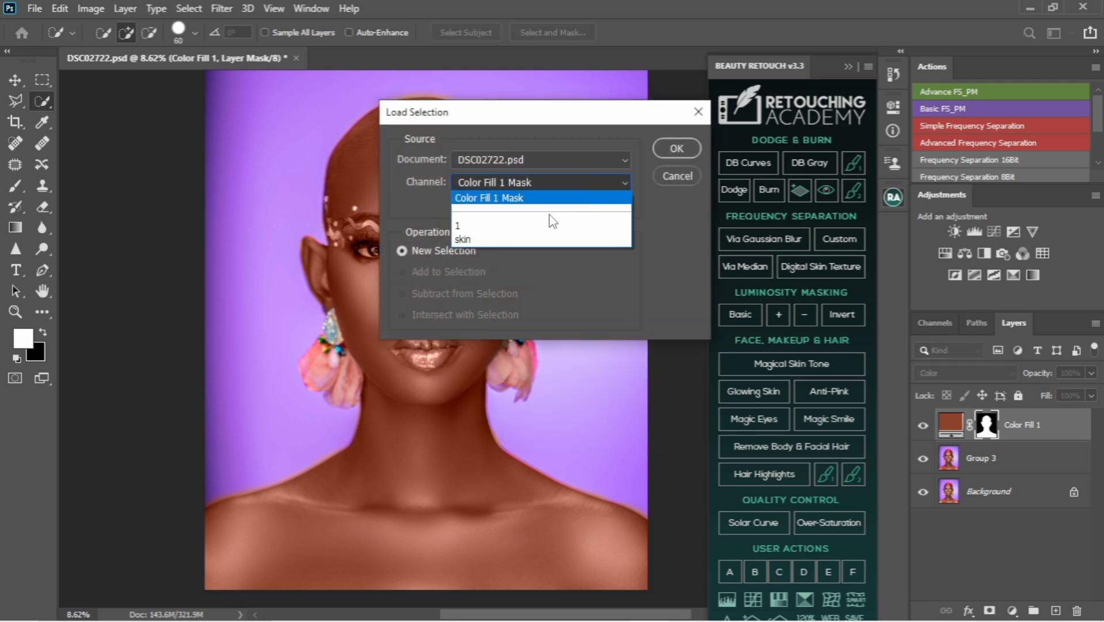
pyautogui.click(549, 236)
pyautogui.click(674, 150)
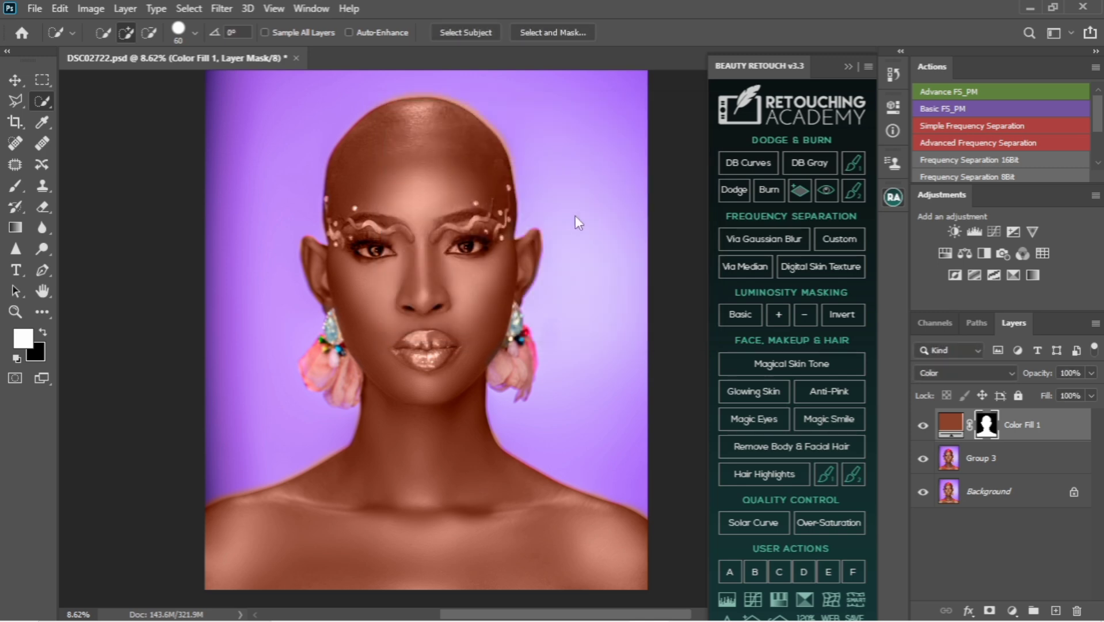
# Invert the skin selection, paint black on the fill layer's mask over the eyes, brow makeup and lips, and deselect
pyautogui.press(']')
pyautogui.click(43, 332)
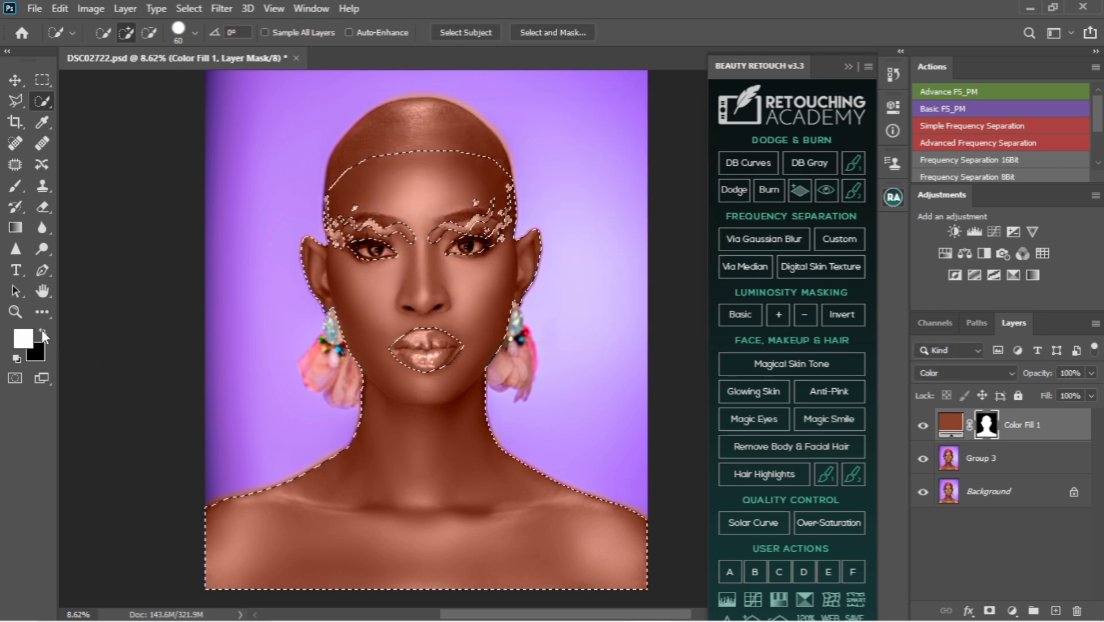
pyautogui.press(']')
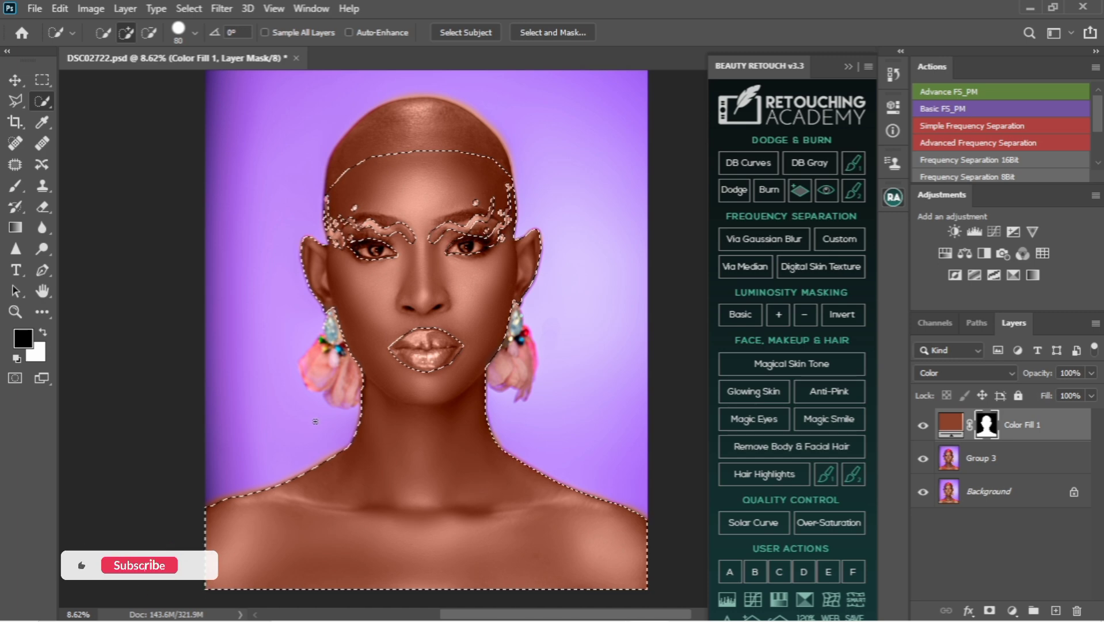
pyautogui.press('b')
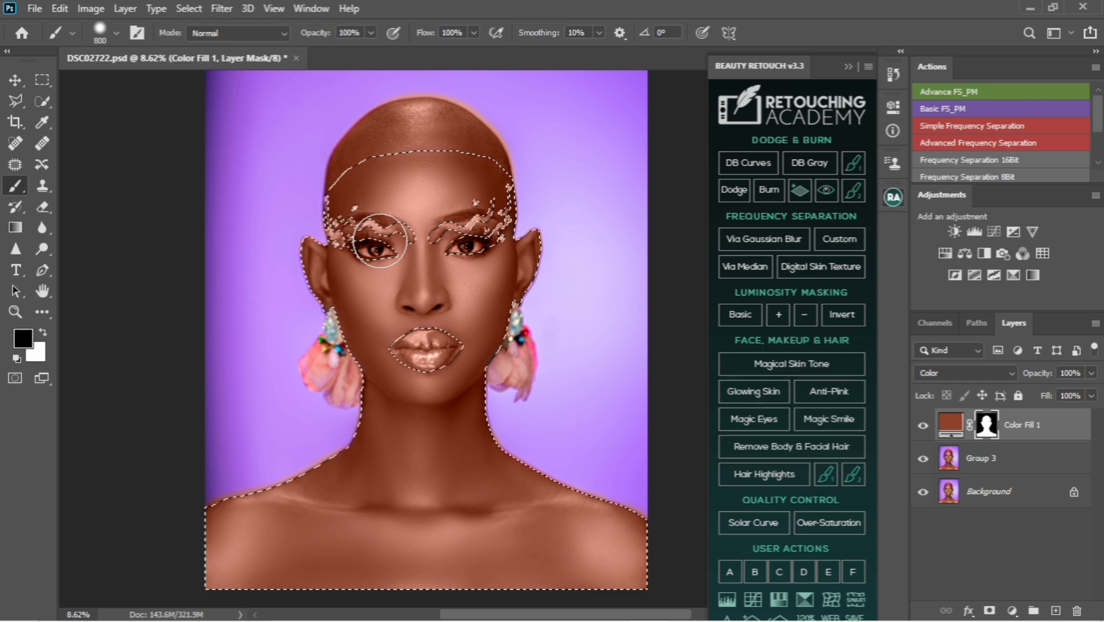
pyautogui.hotkey('ctrl', 'shift', 'i')
pyautogui.moveTo(349, 229)
pyautogui.mouseDown()
pyautogui.moveTo(339, 203)
pyautogui.moveTo(334, 223)
pyautogui.moveTo(417, 241)
pyautogui.moveTo(368, 249)
pyautogui.moveTo(418, 248)
pyautogui.moveTo(510, 221)
pyautogui.moveTo(472, 225)
pyautogui.mouseUp()
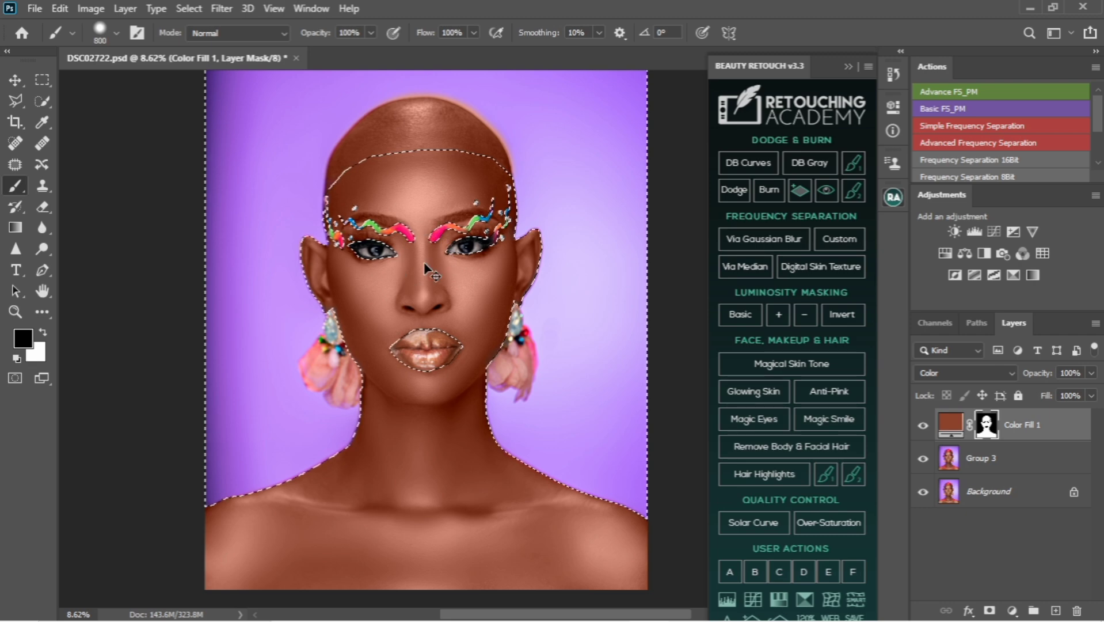
pyautogui.hotkey('ctrl', 'd')
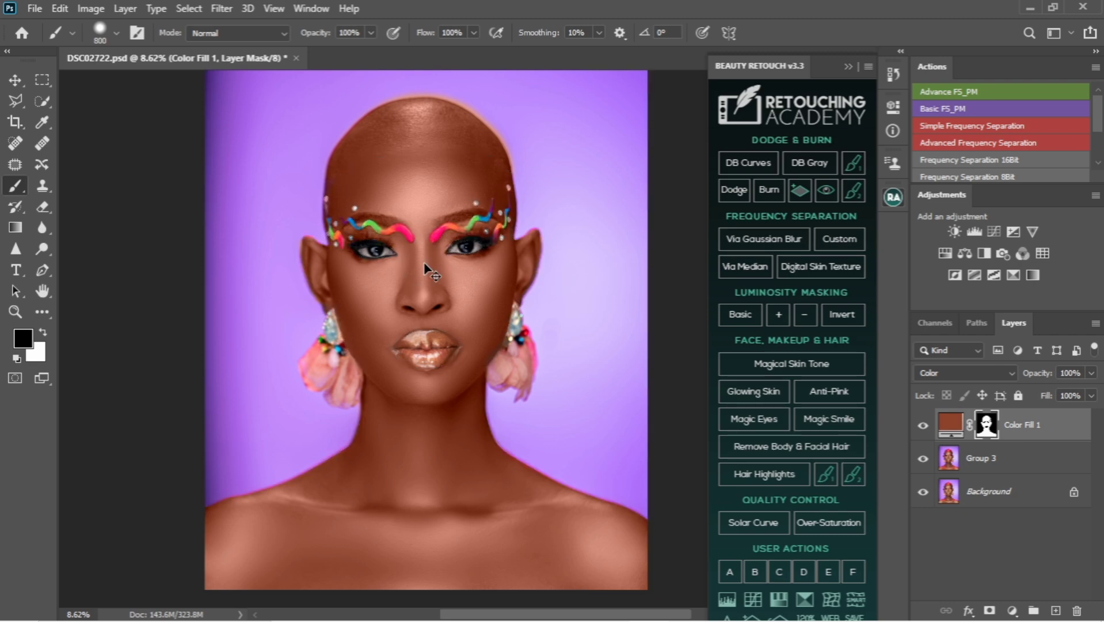
# Hide the colour fill layer and make a Quick Selection of the scalp and forehead on the Group 3 layer
pyautogui.scroll(3, 449, 143)
pyautogui.rightClick(459, 150)
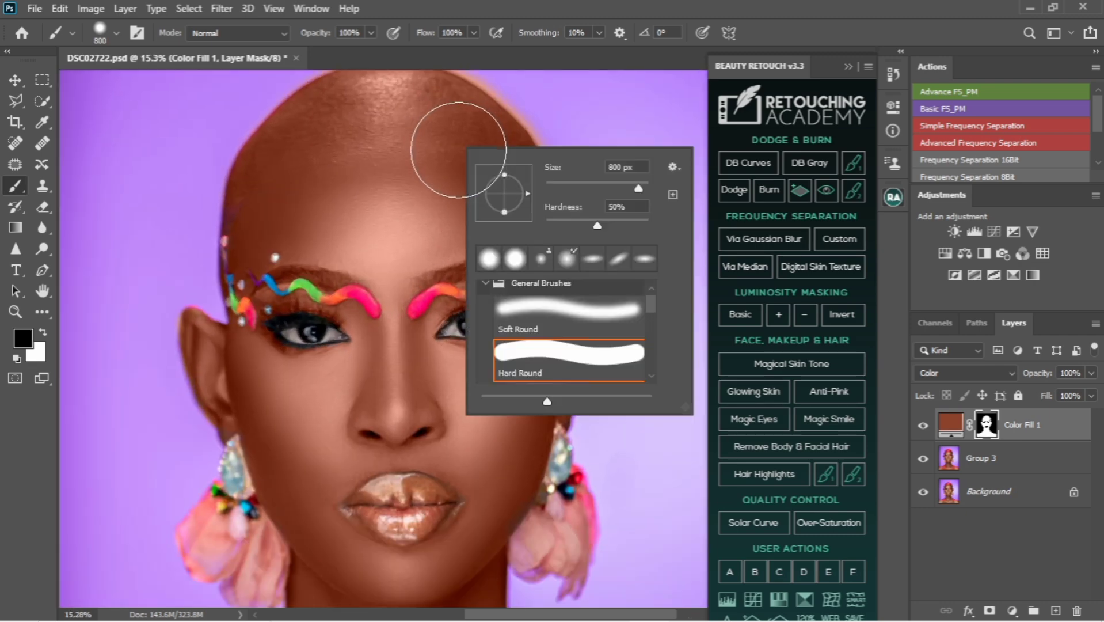
pyautogui.click(389, 215)
pyautogui.scroll(5, 388, 216)
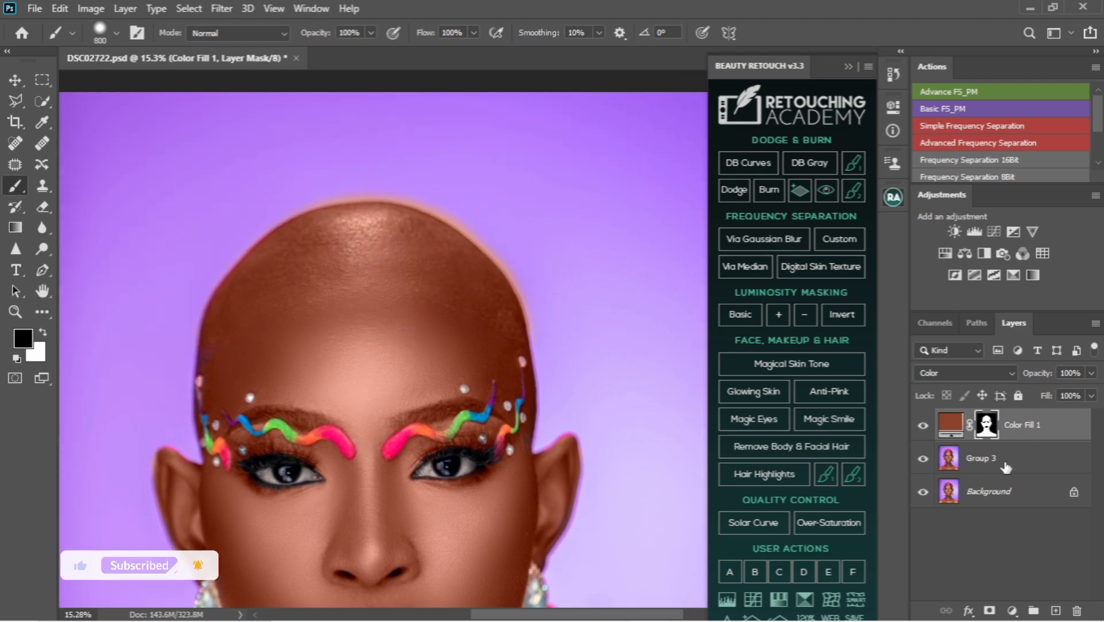
pyautogui.click(982, 468)
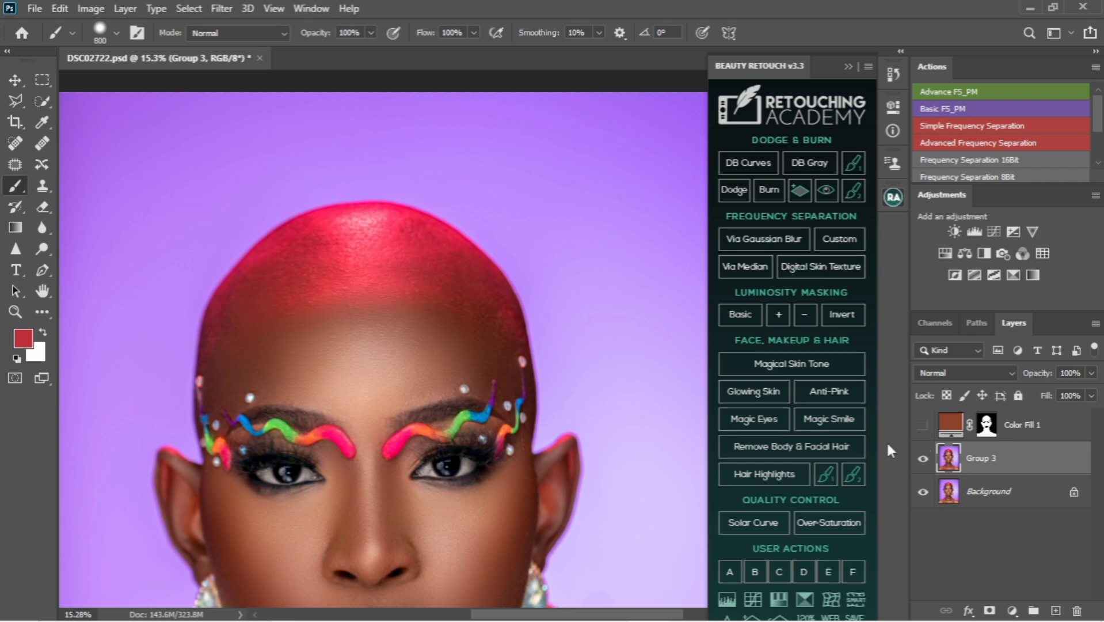
pyautogui.press('w')
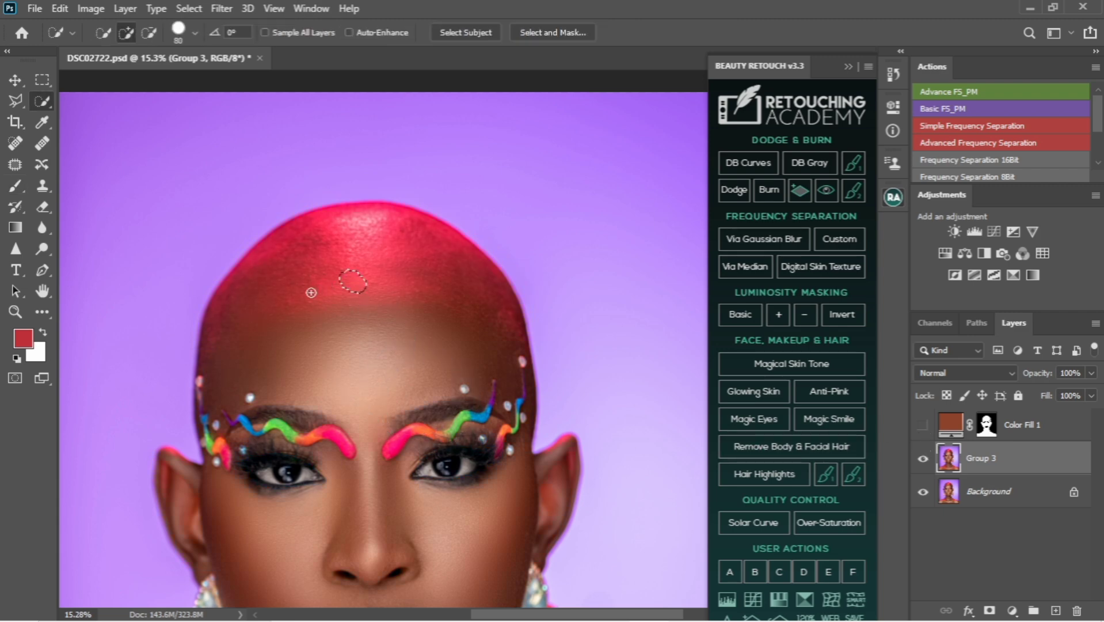
pyautogui.moveTo(314, 252)
pyautogui.mouseDown()
pyautogui.moveTo(398, 236)
pyautogui.moveTo(420, 247)
pyautogui.moveTo(445, 297)
pyautogui.moveTo(489, 343)
pyautogui.mouseUp()
pyautogui.moveTo(523, 402)
pyautogui.mouseDown()
pyautogui.moveTo(518, 437)
pyautogui.moveTo(495, 461)
pyautogui.moveTo(450, 470)
pyautogui.mouseUp()
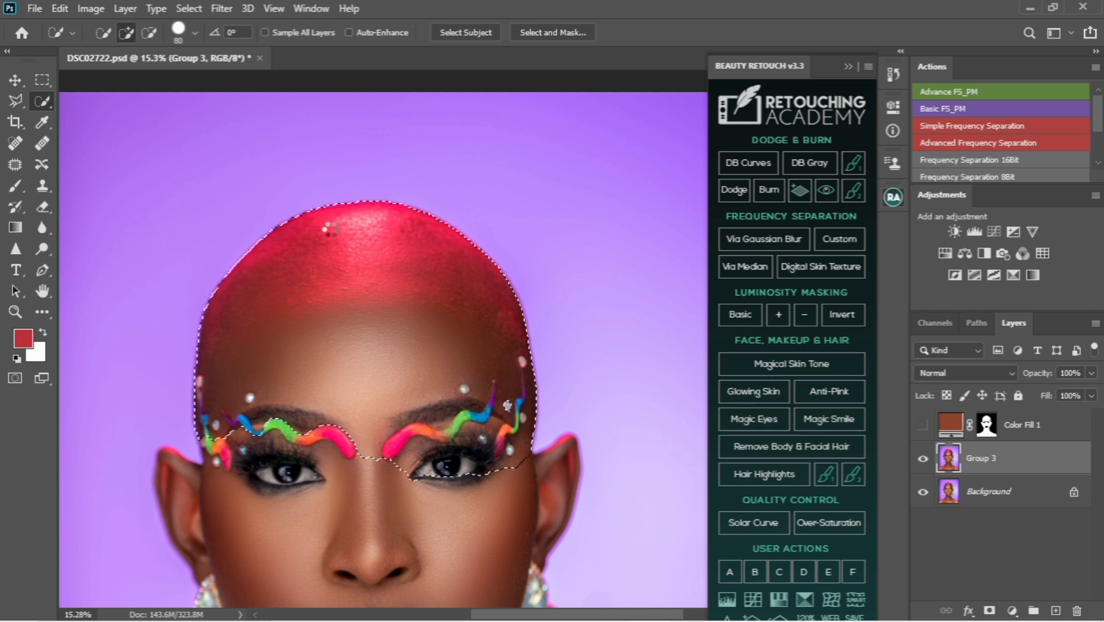
# Add the missed strip along the scalp's upper edge to the selection with the Polygonal Lasso
pyautogui.scroll(3, 371, 191)
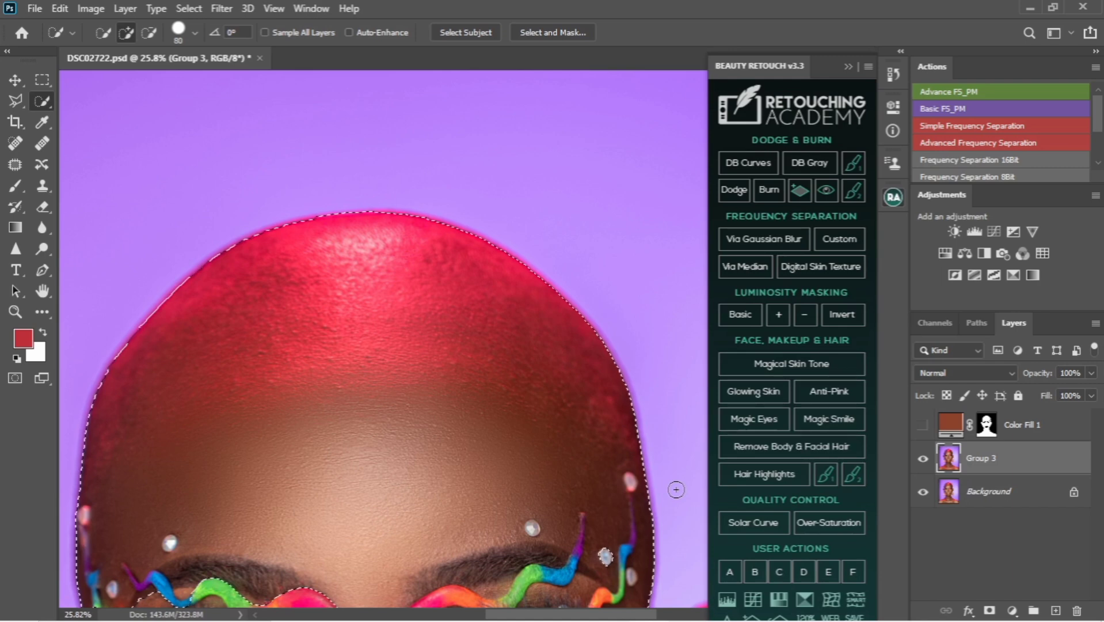
pyautogui.press('l')
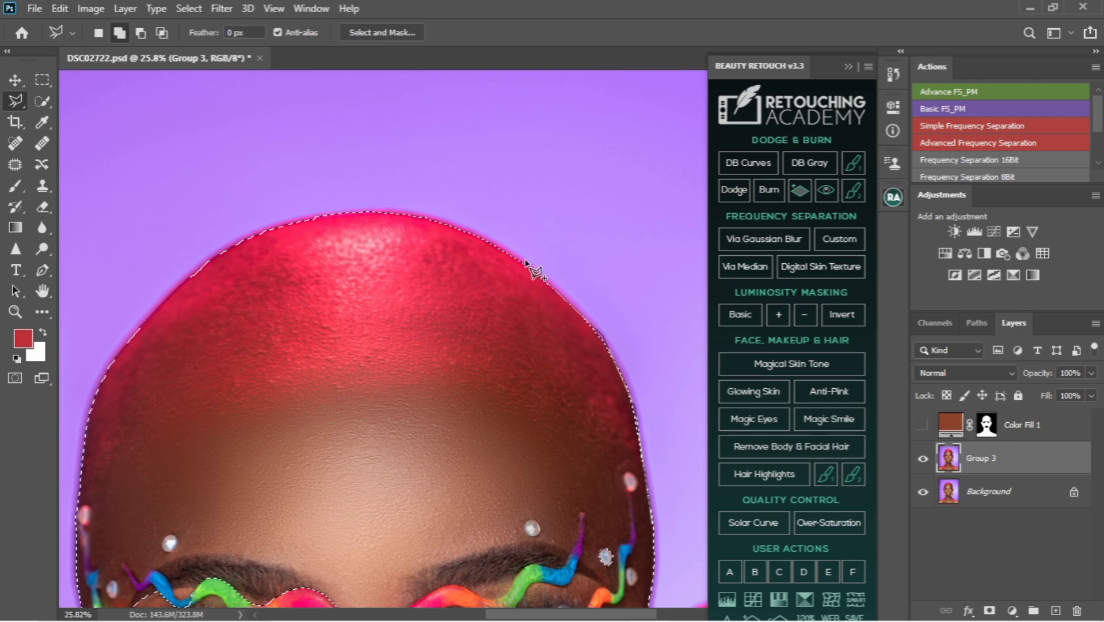
pyautogui.click(416, 212)
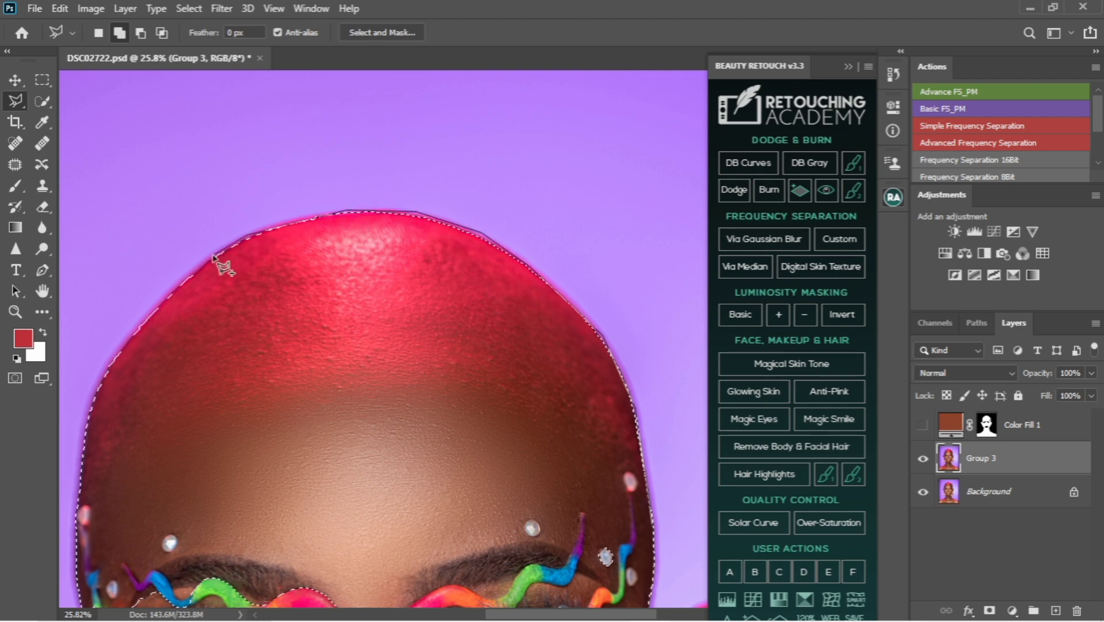
pyautogui.click(327, 214)
pyautogui.click(268, 224)
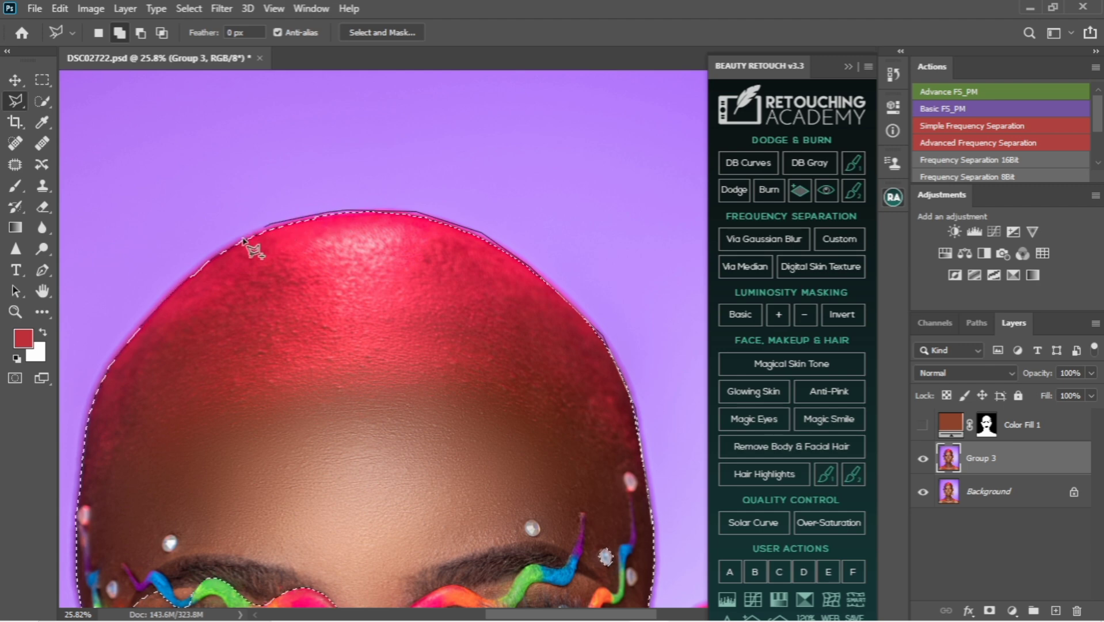
pyautogui.click(206, 258)
pyautogui.click(123, 341)
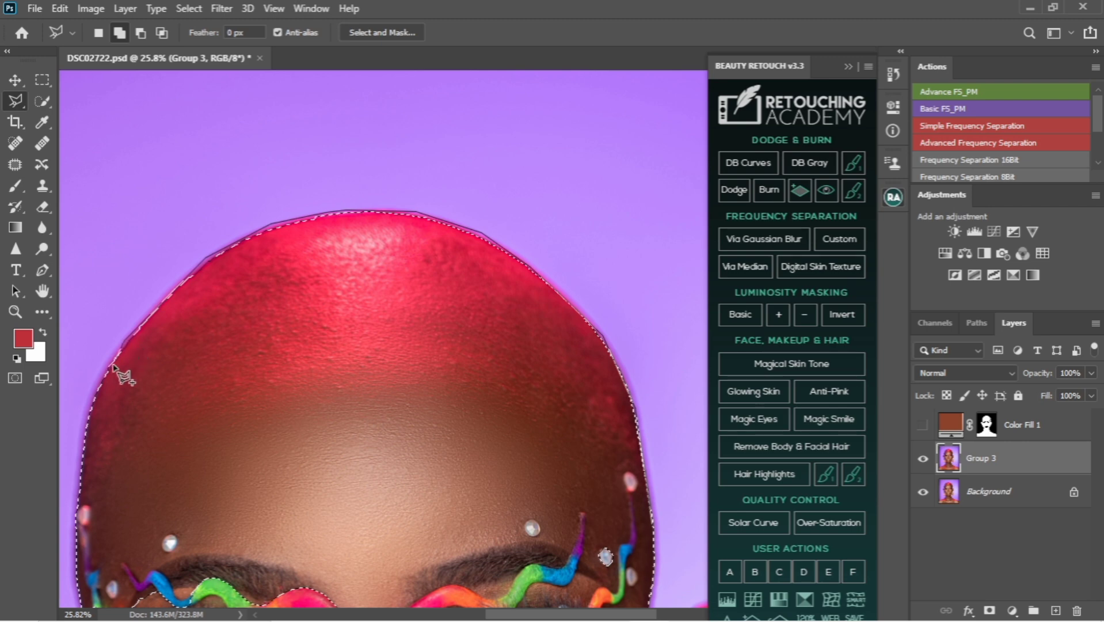
pyautogui.doubleClick(118, 510)
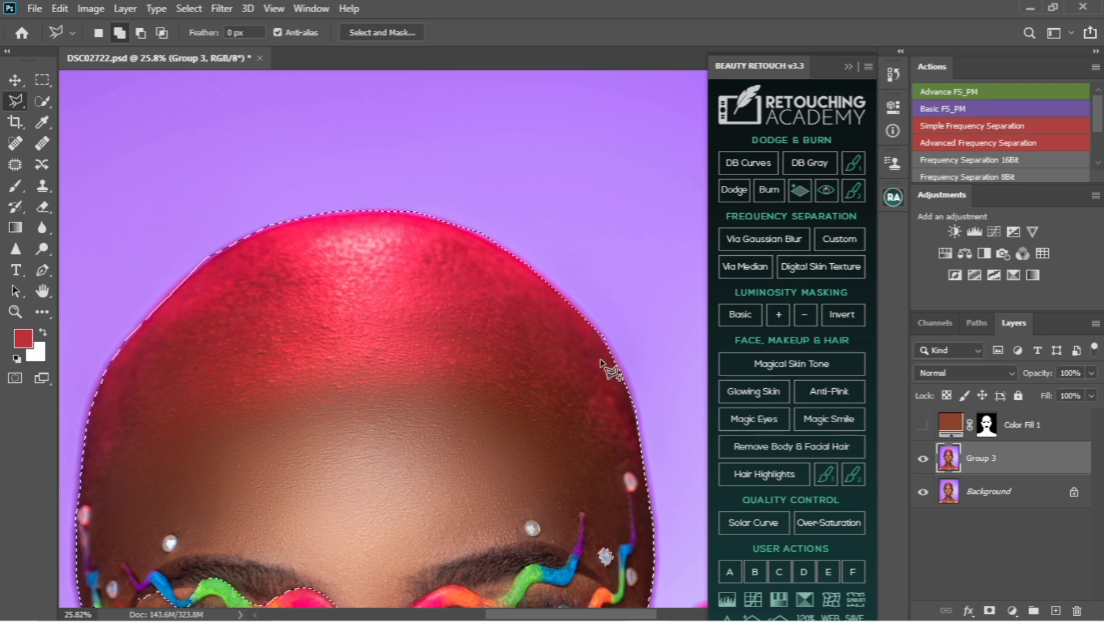
# Invert the selection, show the colour fill layer again, paint black on its mask around the outside of the scalp, and deselect
pyautogui.scroll(-3, 455, 264)
pyautogui.hotkey('ctrl', 'shift', 'i')
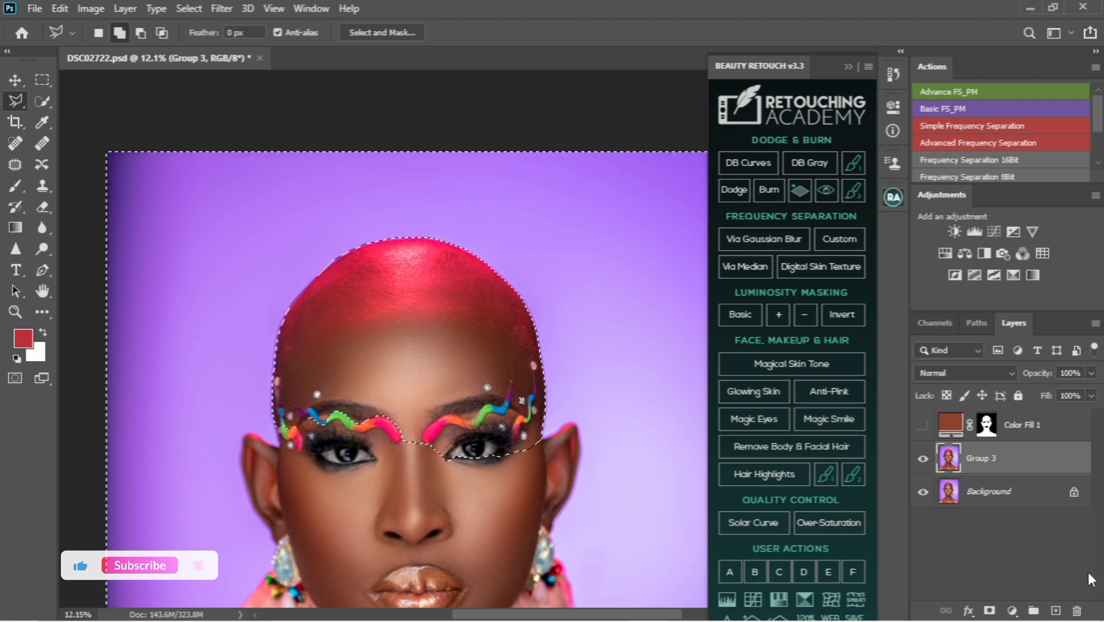
pyautogui.click(987, 430)
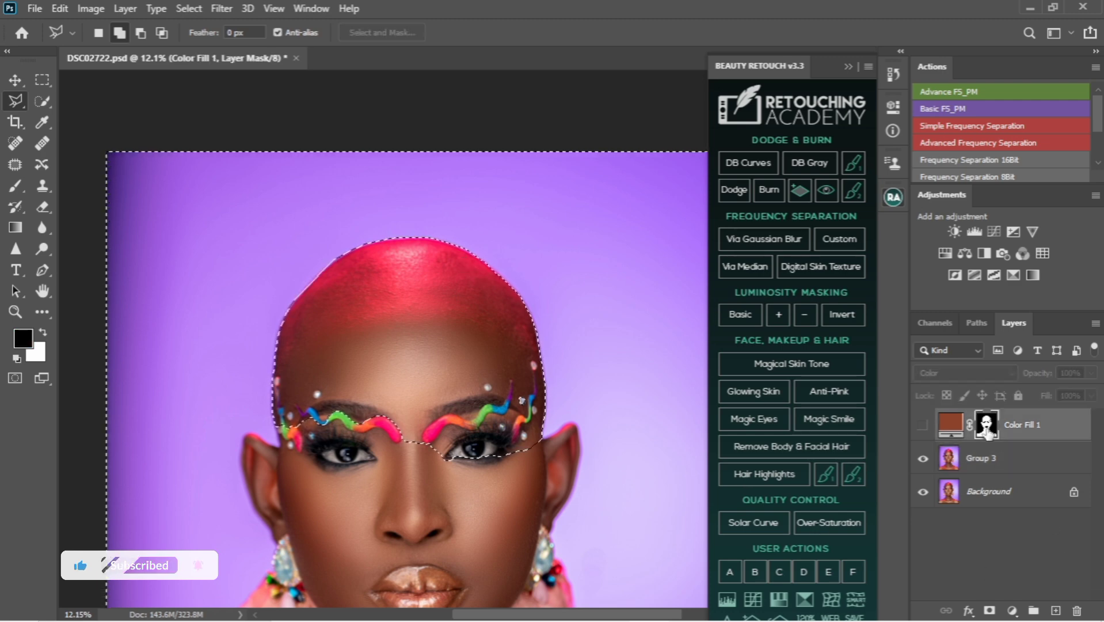
pyautogui.click(923, 426)
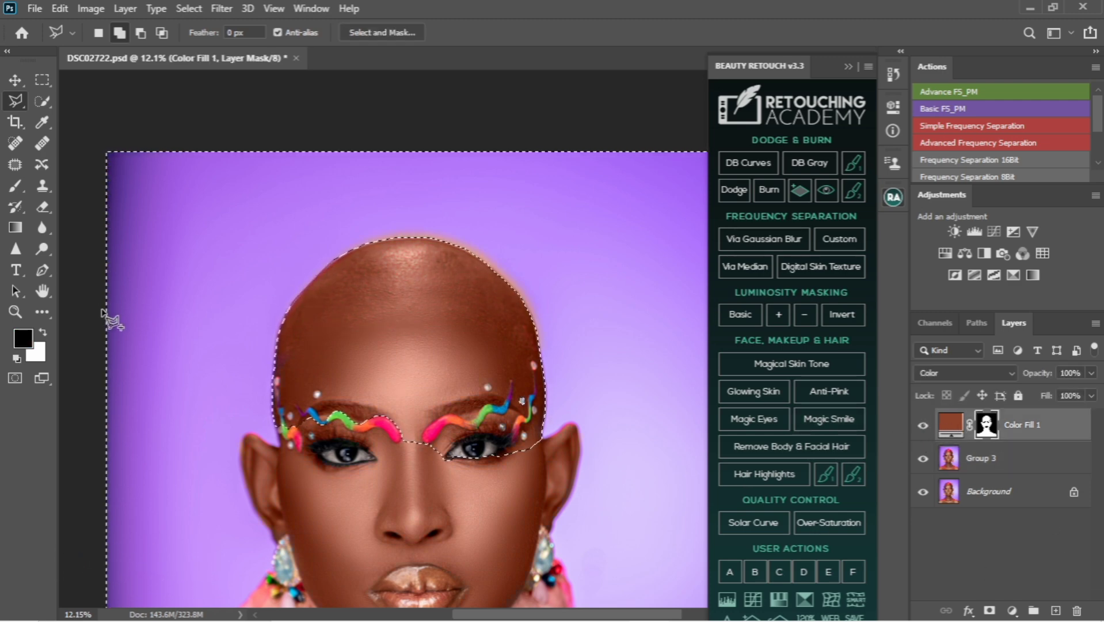
pyautogui.press('b')
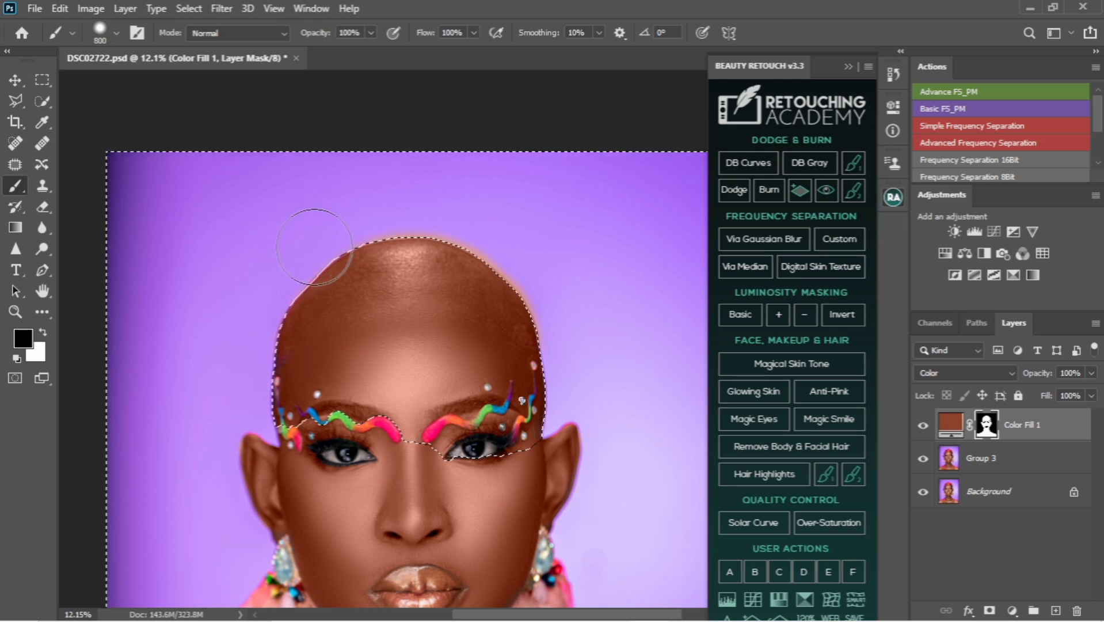
pyautogui.moveTo(454, 233)
pyautogui.mouseDown()
pyautogui.moveTo(528, 280)
pyautogui.moveTo(553, 352)
pyautogui.moveTo(550, 321)
pyautogui.moveTo(475, 231)
pyautogui.moveTo(357, 212)
pyautogui.moveTo(279, 278)
pyautogui.moveTo(248, 333)
pyautogui.moveTo(327, 264)
pyautogui.mouseUp()
pyautogui.hotkey('ctrl', 'd')
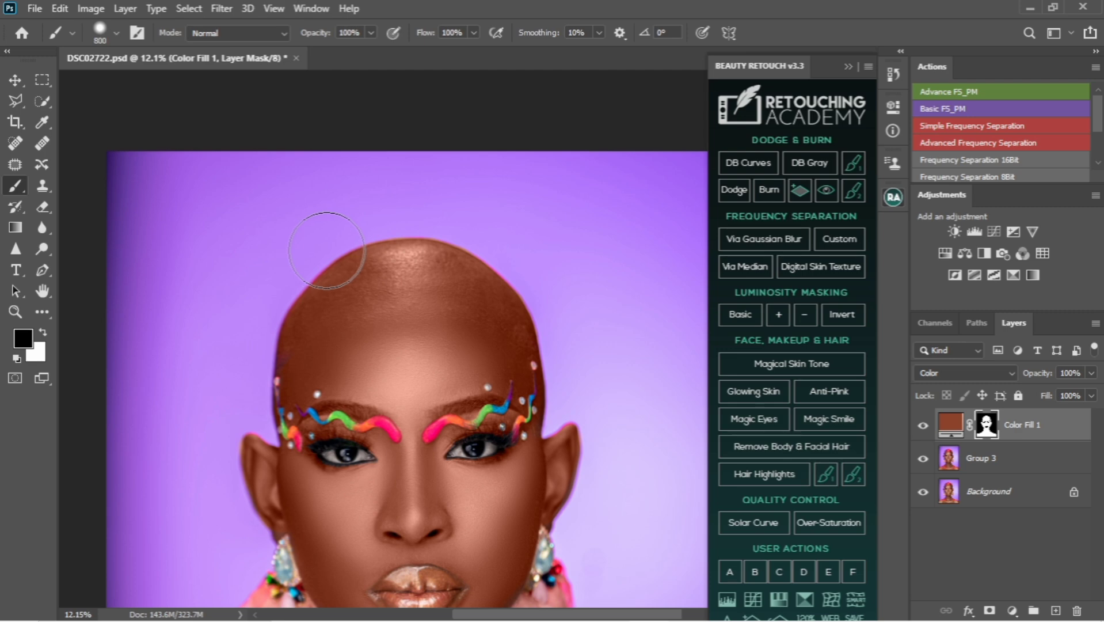
pyautogui.scroll(4, 460, 305)
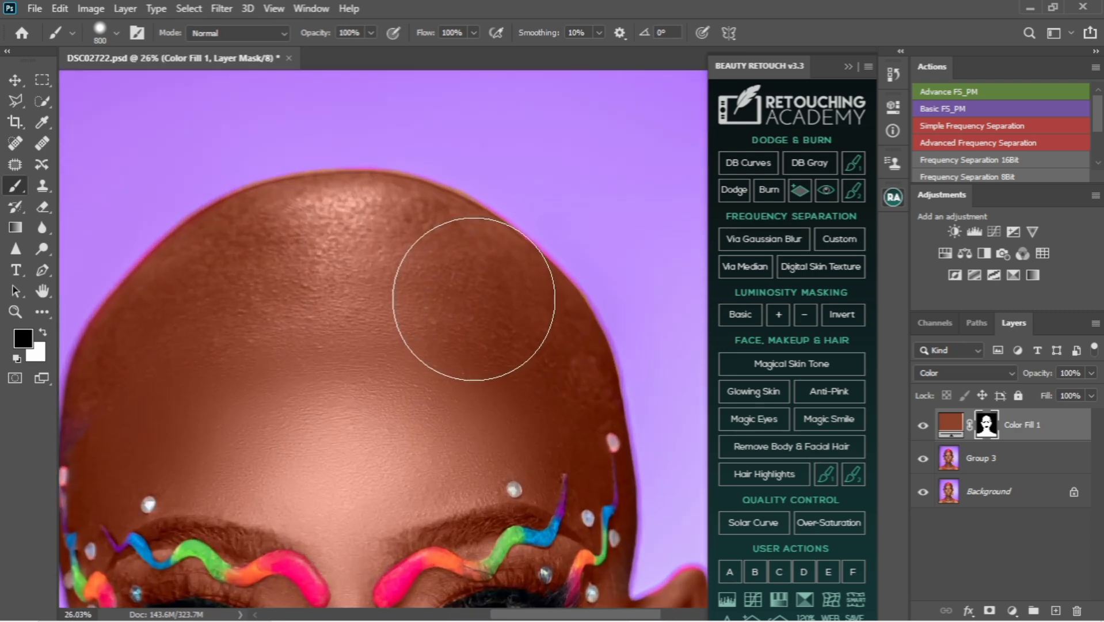
pyautogui.moveTo(474, 299); pyautogui.dragTo(479, 304)
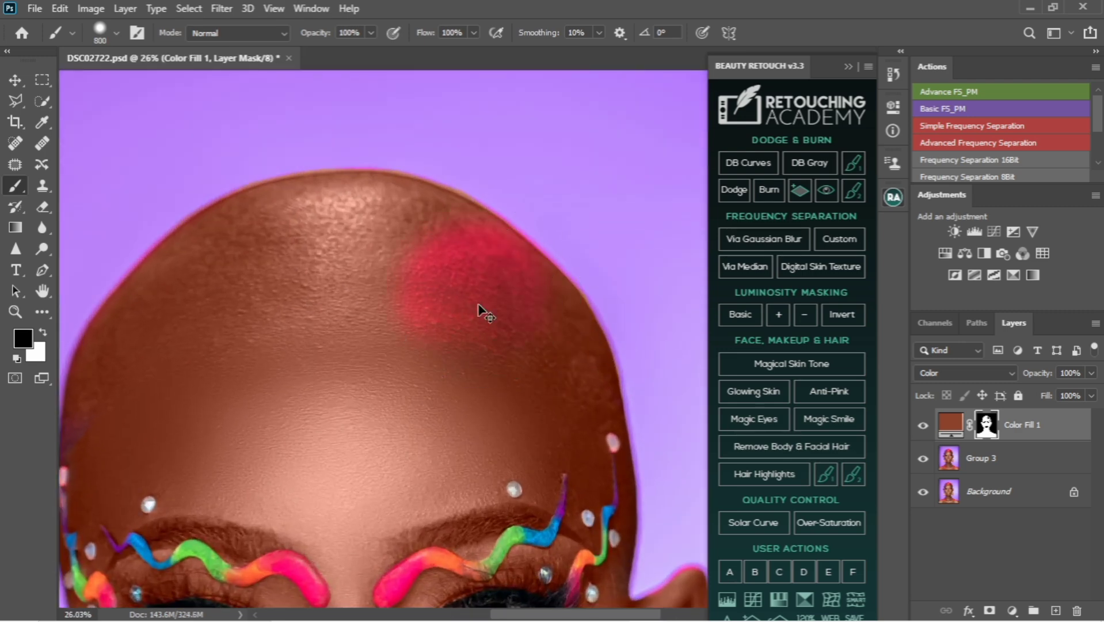
pyautogui.hotkey('ctrl', 'z')
# Paint white on the fill layer's mask along the head and ear edges, reducing the brush to 250 px and 150 px
pyautogui.press('x')
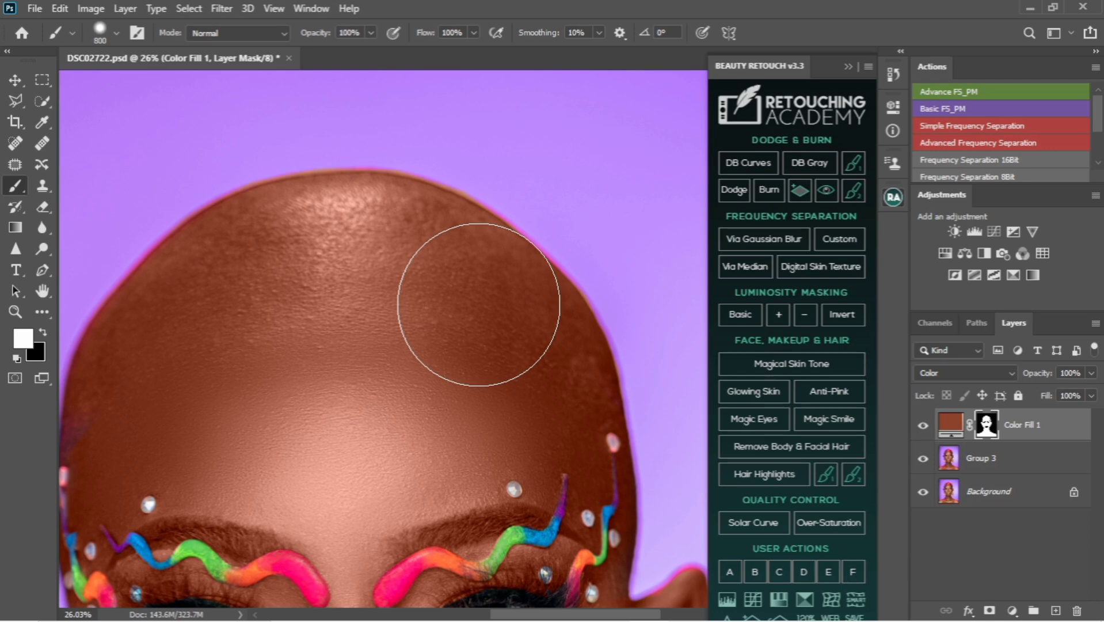
pyautogui.press('[')
pyautogui.press('[')
pyautogui.press('[')
pyautogui.press('[')
pyautogui.press('[')
pyautogui.press('[')
pyautogui.press('[')
pyautogui.press('[')
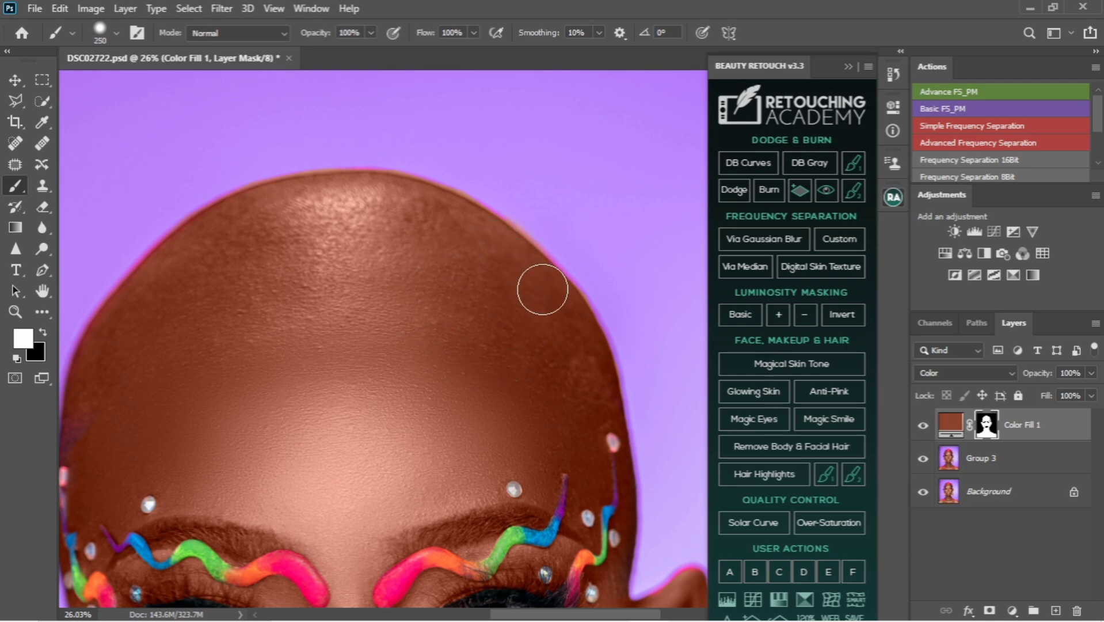
pyautogui.moveTo(185, 413); pyautogui.dragTo(393, 297)
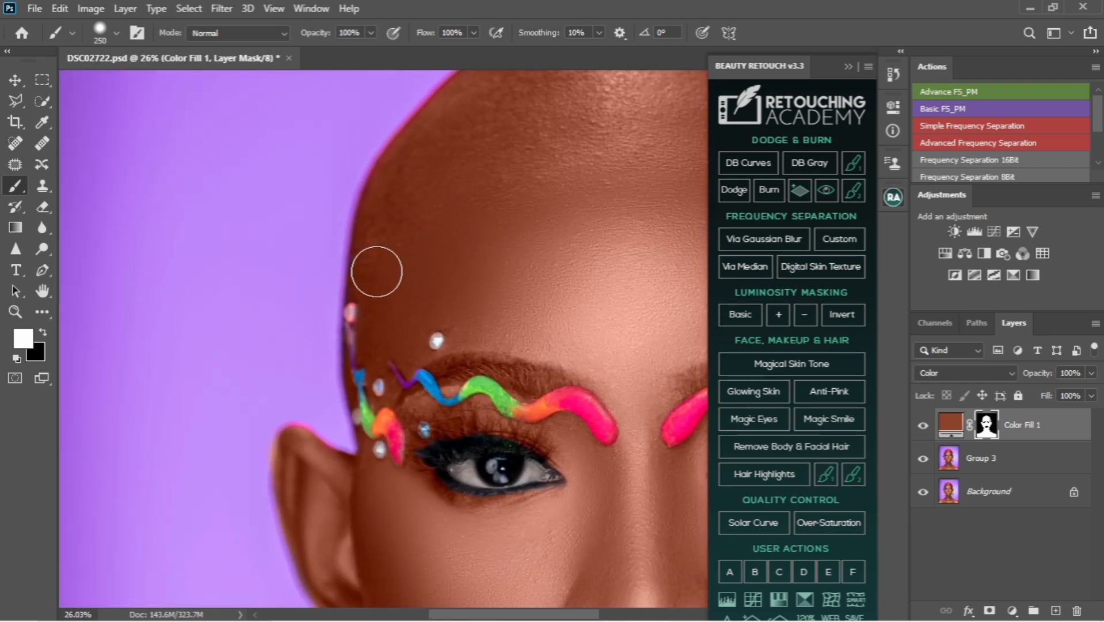
pyautogui.scroll(-2, 406, 285)
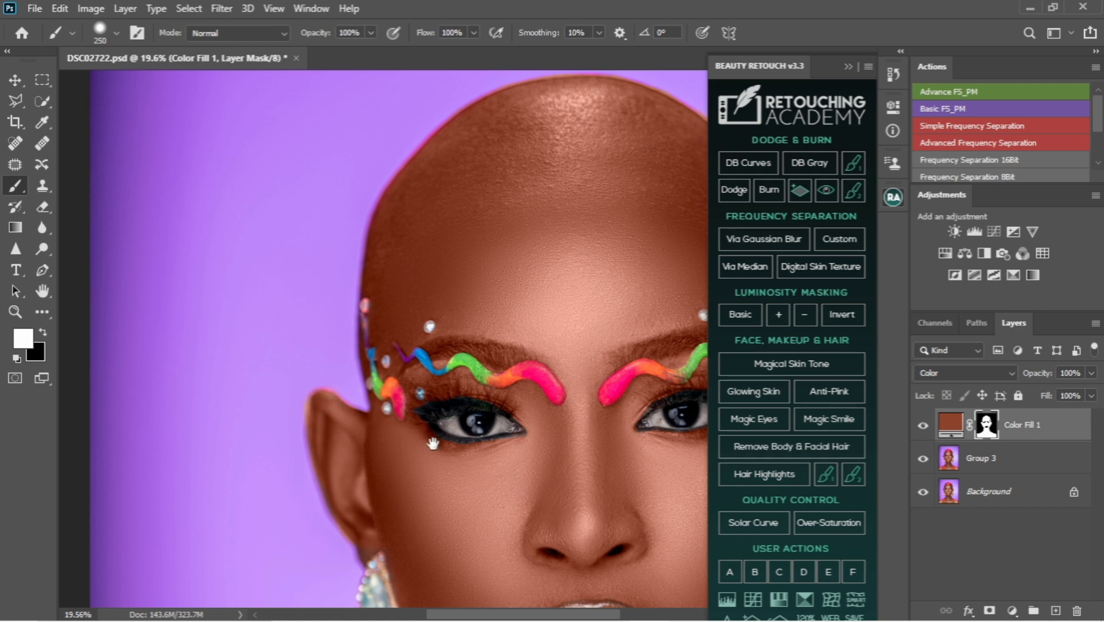
pyautogui.moveTo(546, 485); pyautogui.dragTo(339, 446)
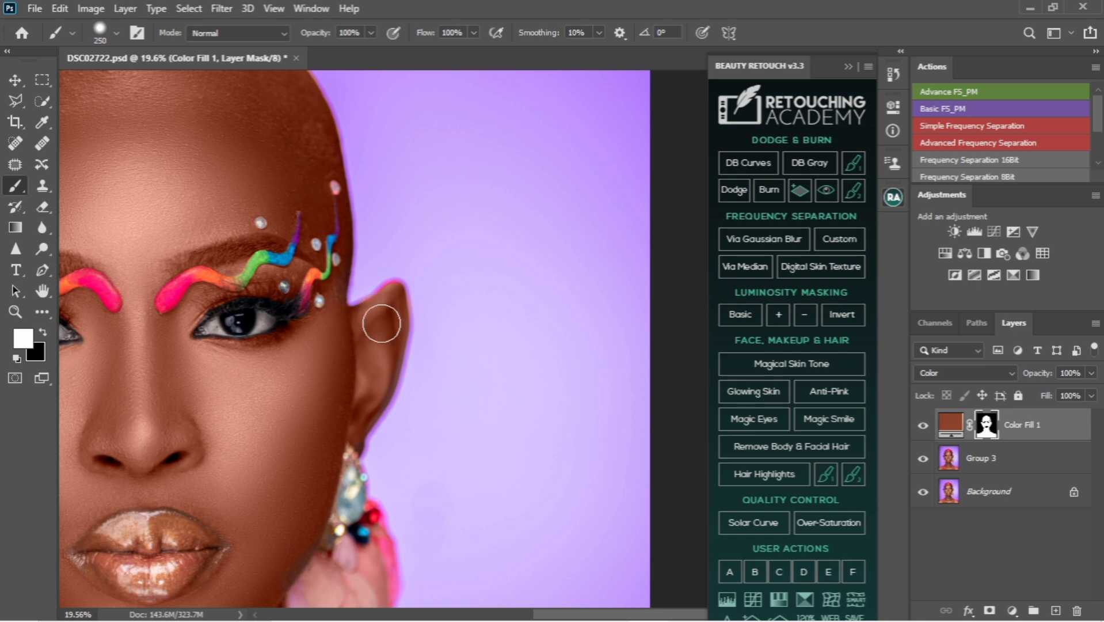
pyautogui.press('[')
pyautogui.press('[')
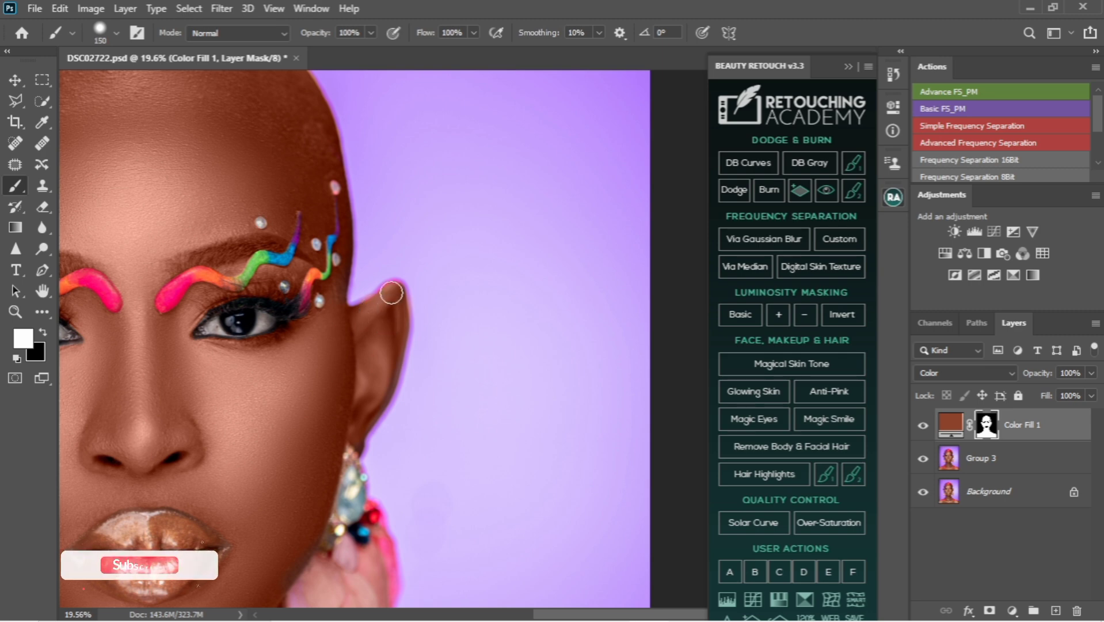
# Compare the whole portrait with the colour fill layer hidden and shown
pyautogui.hotkey('ctrl', '0')
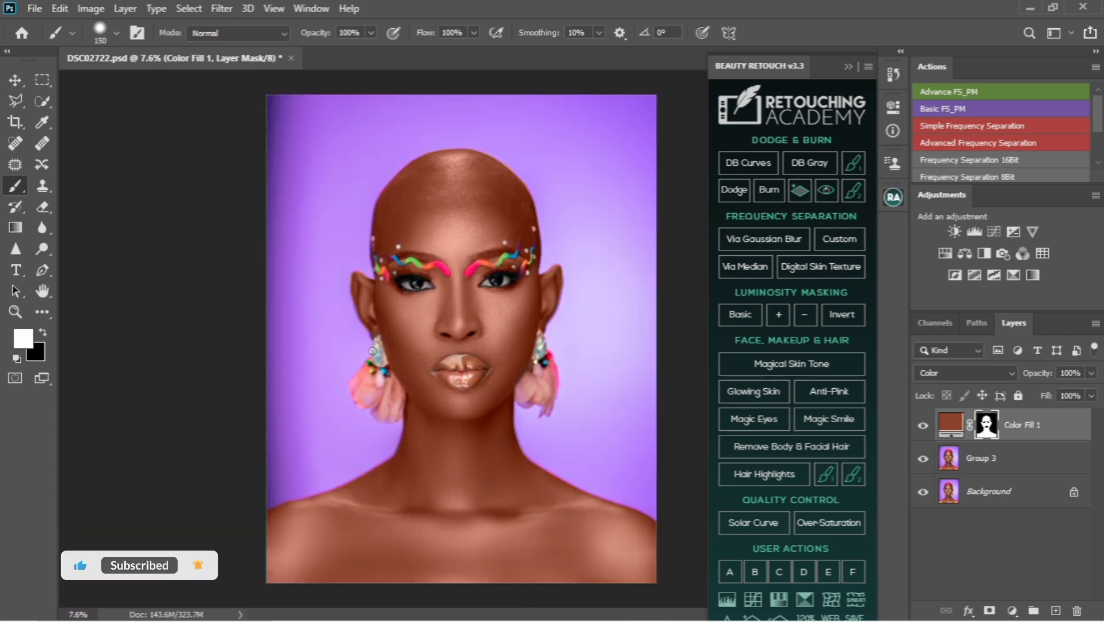
pyautogui.scroll(1, 469, 326)
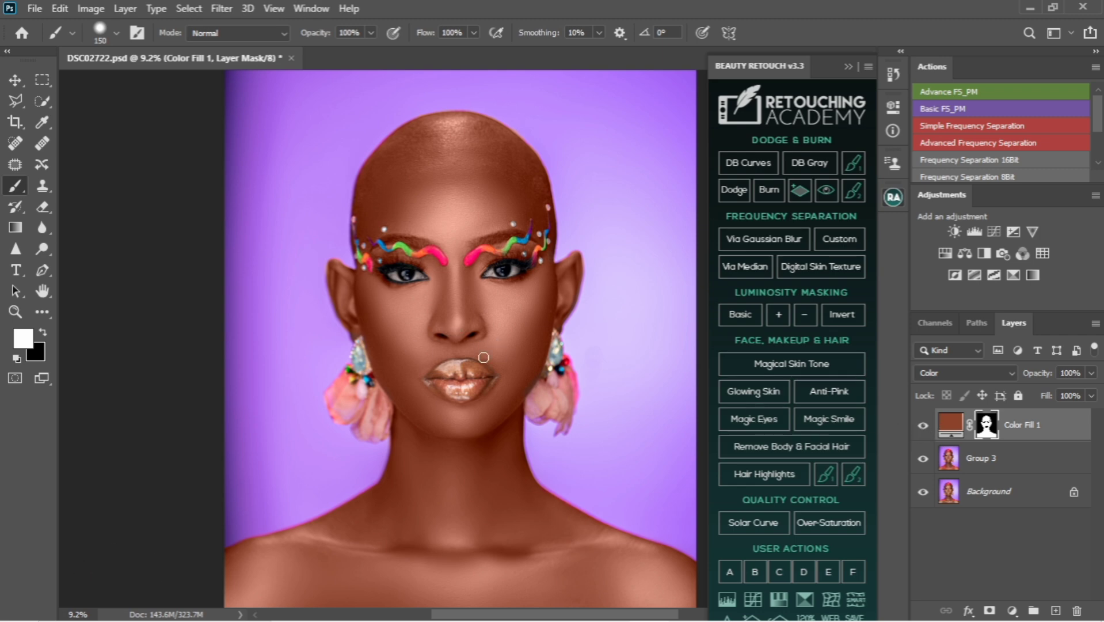
pyautogui.click(924, 426)
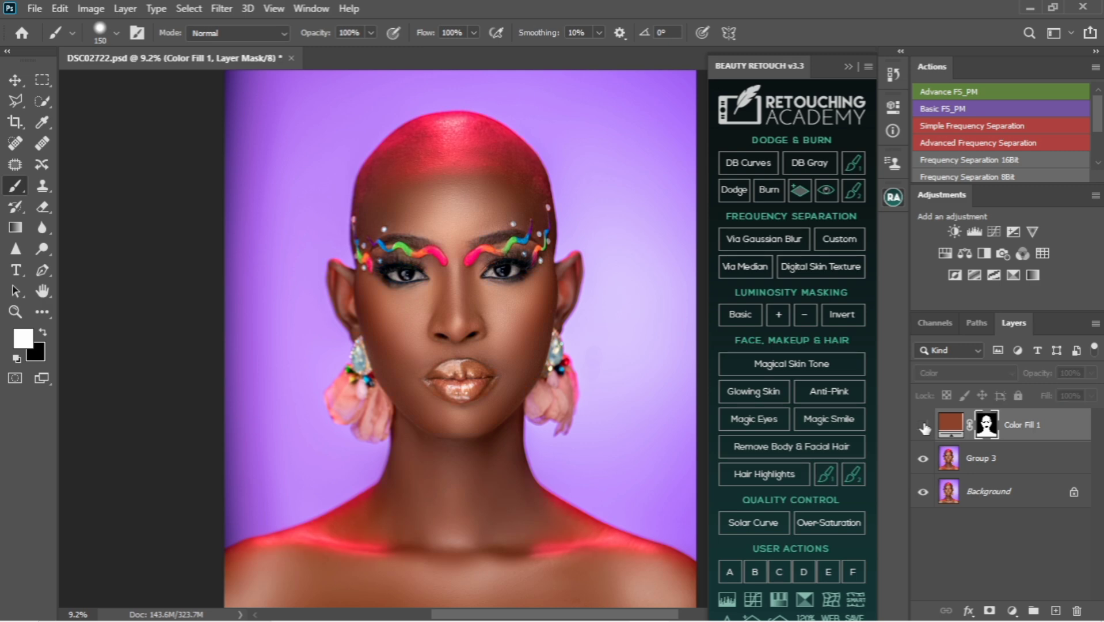
pyautogui.click(924, 427)
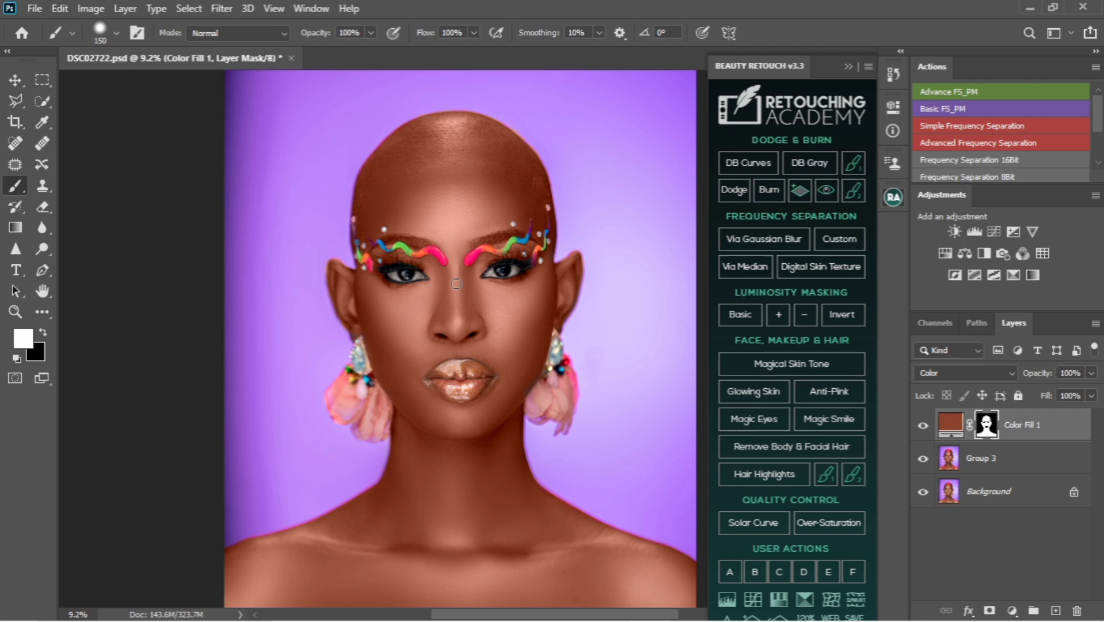
# Lower the colour fill layer's opacity to 75% and toggle its visibility to compare the result
pyautogui.moveTo(1050, 374); pyautogui.dragTo(1029, 377)
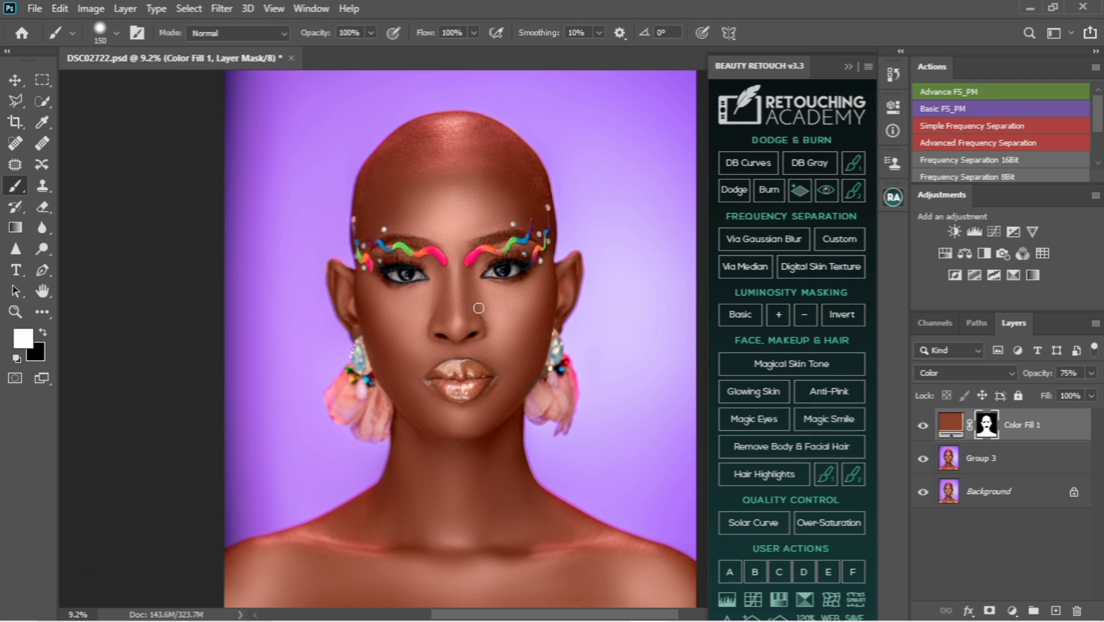
pyautogui.scroll(-1, 479, 308)
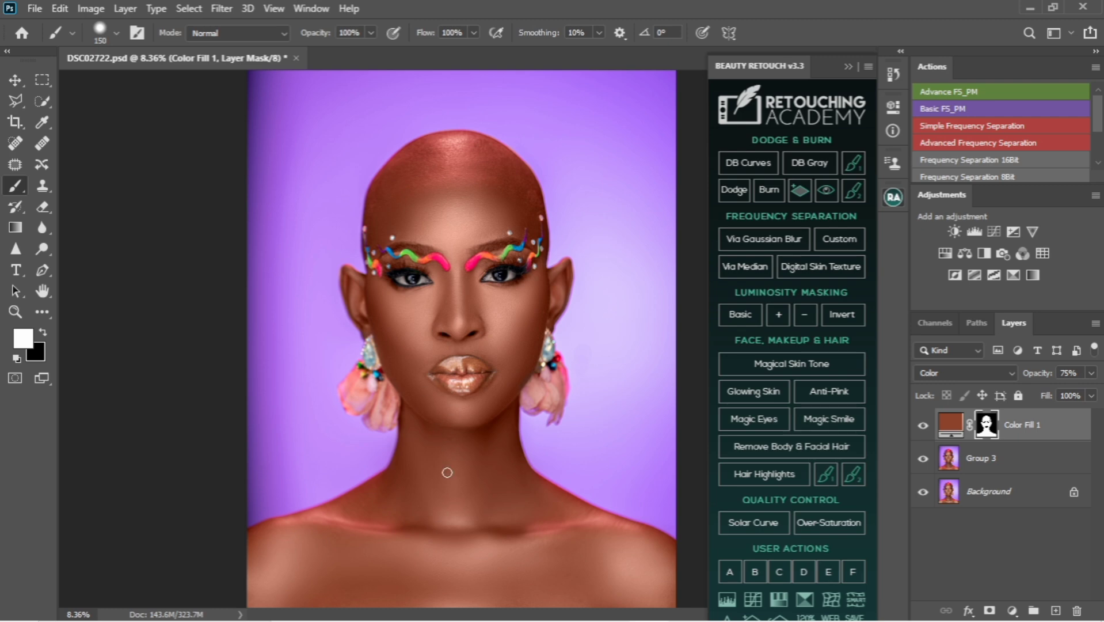
pyautogui.click(923, 426)
pyautogui.click(923, 427)
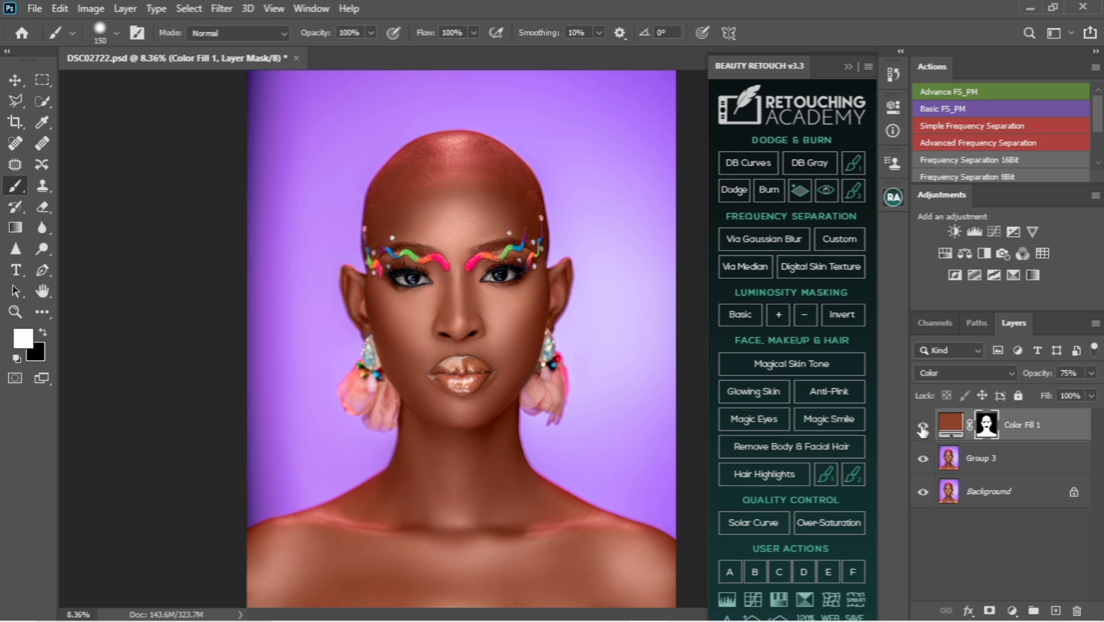